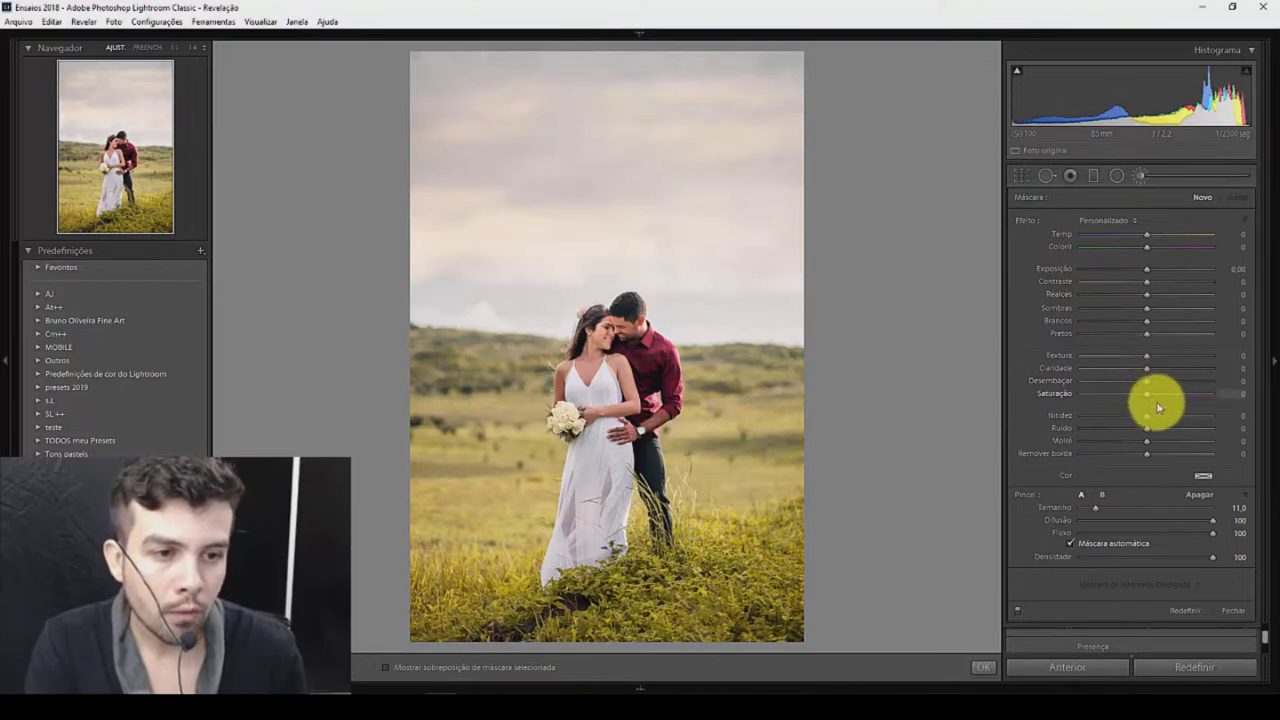
Set the new adjustment brush's Saturation (Saturação) to -100
drag(1150, 400, 1059, 401)
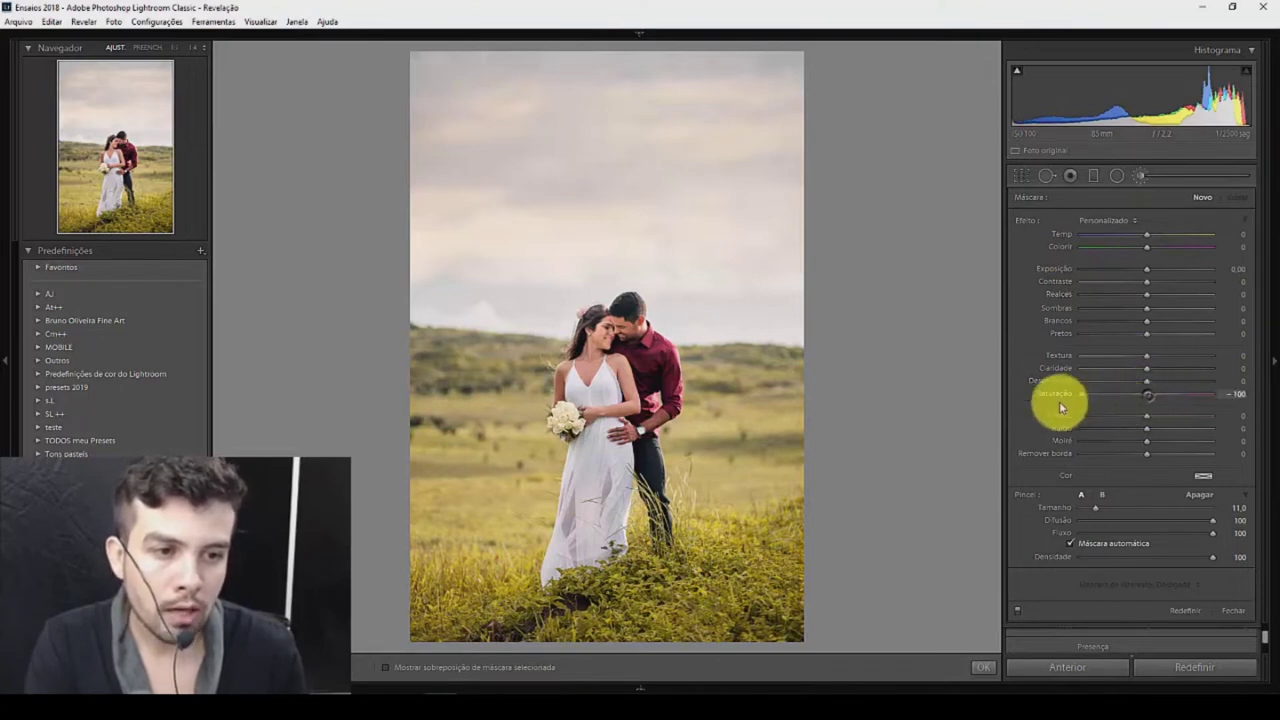
Brush the -100 saturation over the grass field and hills, undoing a stroke that spilled onto the man
mouse_move(806, 537)
mouse_down()
mouse_move(506, 523)
mouse_move(441, 408)
mouse_move(506, 427)
mouse_move(514, 663)
mouse_move(437, 451)
mouse_move(455, 474)
mouse_move(417, 551)
mouse_move(449, 486)
mouse_move(517, 514)
mouse_move(507, 604)
mouse_move(549, 634)
mouse_move(620, 591)
mouse_move(720, 629)
mouse_move(686, 457)
mouse_move(700, 337)
mouse_move(771, 443)
mouse_move(754, 485)
mouse_move(514, 614)
mouse_move(523, 449)
mouse_move(477, 374)
mouse_move(462, 377)
mouse_move(529, 371)
mouse_move(443, 357)
mouse_move(524, 357)
mouse_move(419, 468)
mouse_move(443, 543)
mouse_move(663, 580)
mouse_move(663, 537)
mouse_move(646, 550)
mouse_move(634, 486)
mouse_move(646, 571)
mouse_move(694, 571)
mouse_move(695, 615)
mouse_up()
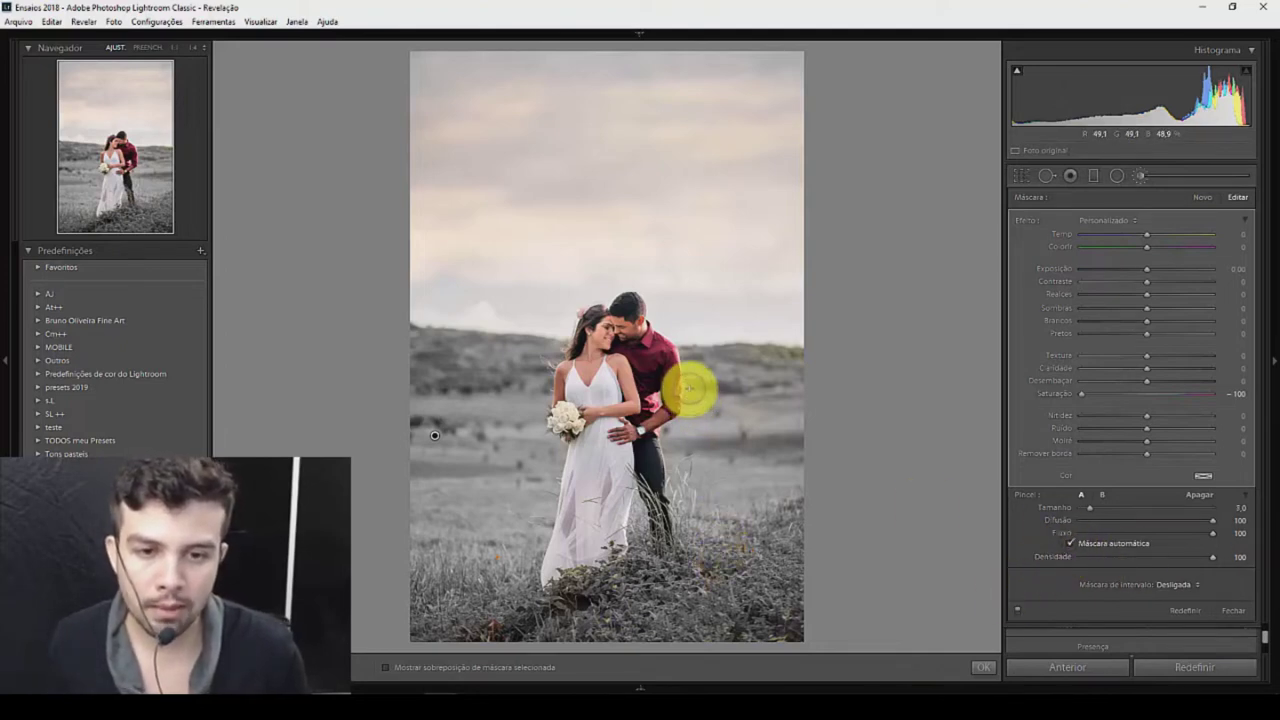
scroll(700, 392, up, 3)
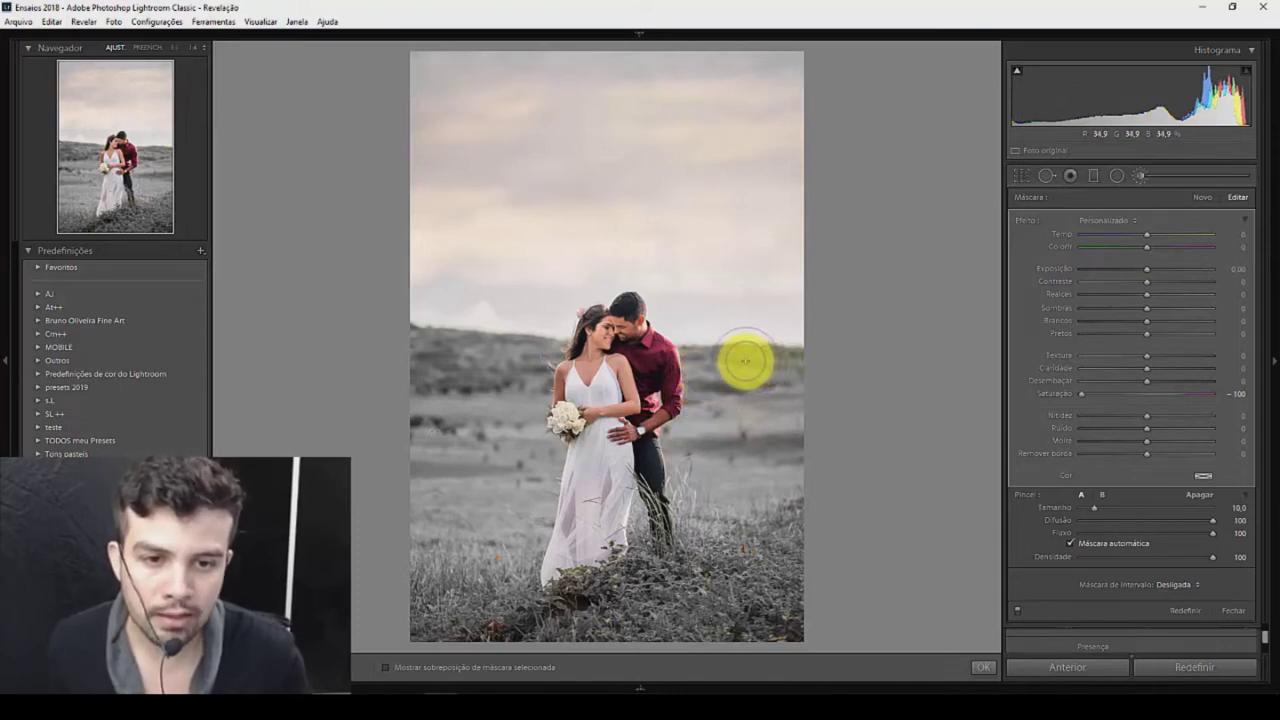
mouse_move(689, 433)
mouse_down()
mouse_move(697, 391)
mouse_move(686, 409)
mouse_up()
key(ctrl+z)
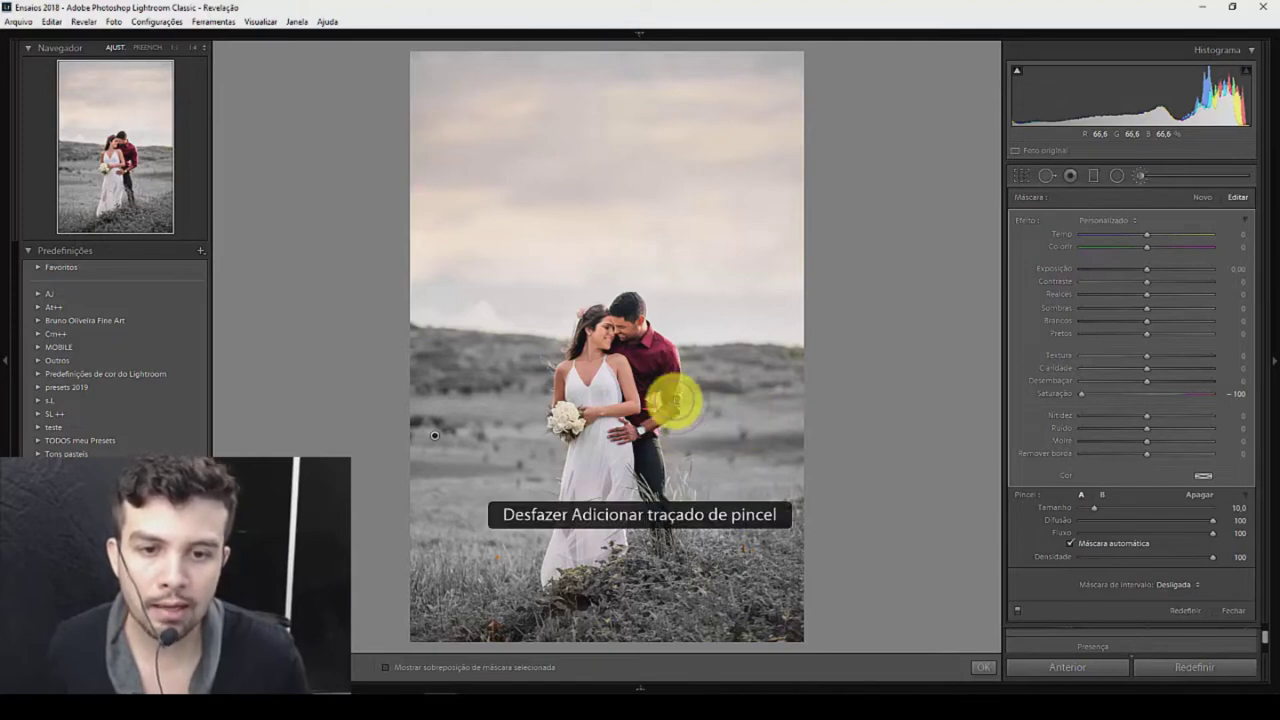
scroll(540, 380, down, 4)
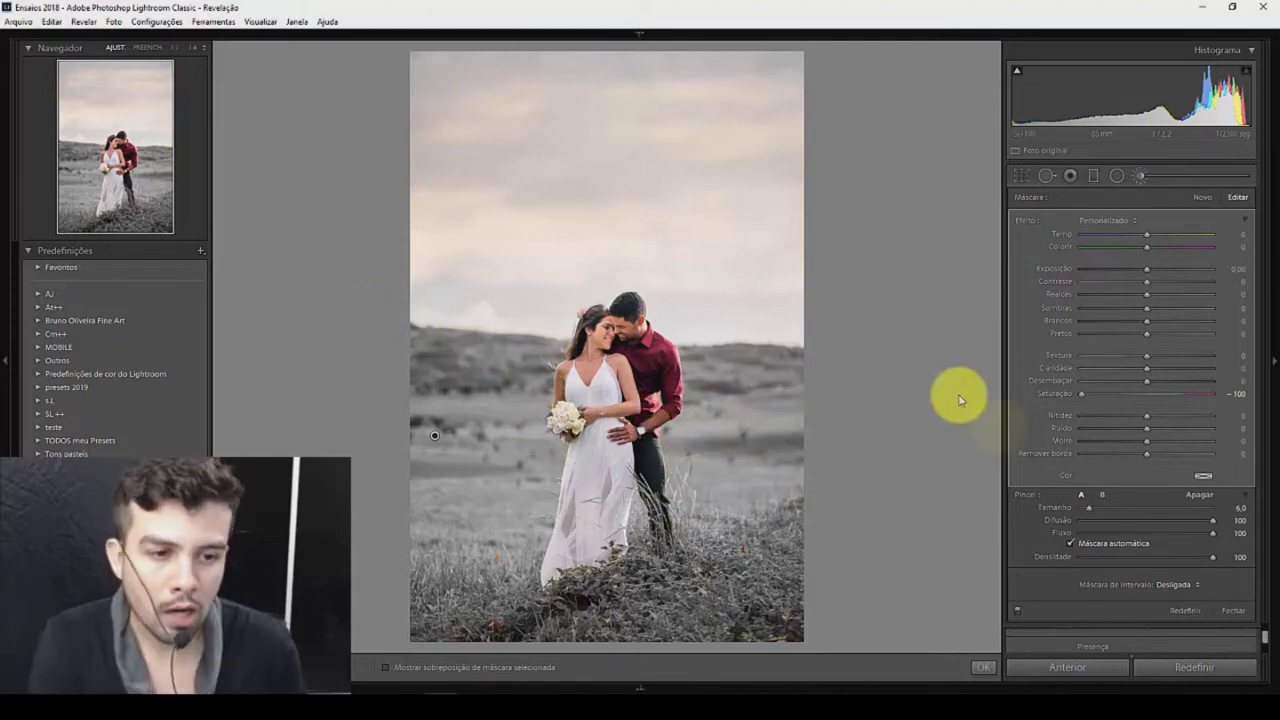
Tint the painted field with the brush Color picker, trying blue, pink and purple before settling on a muted teal-blue
click(1203, 476)
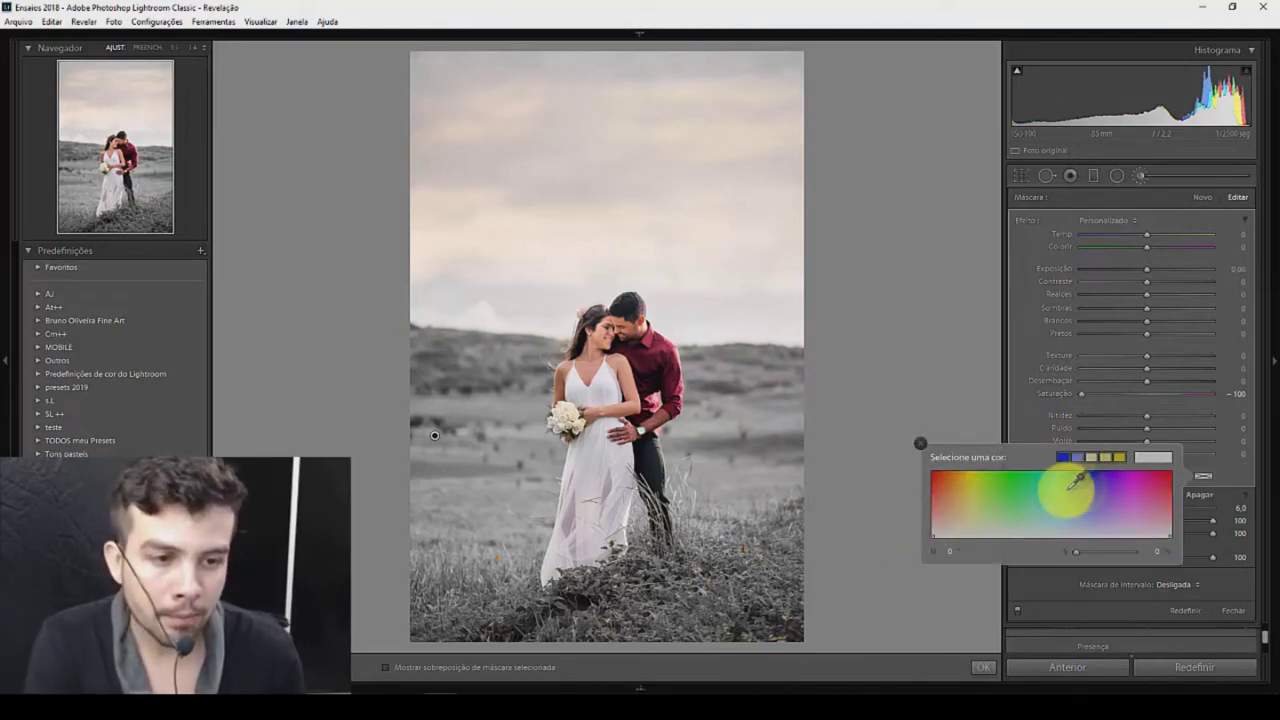
click(1078, 537)
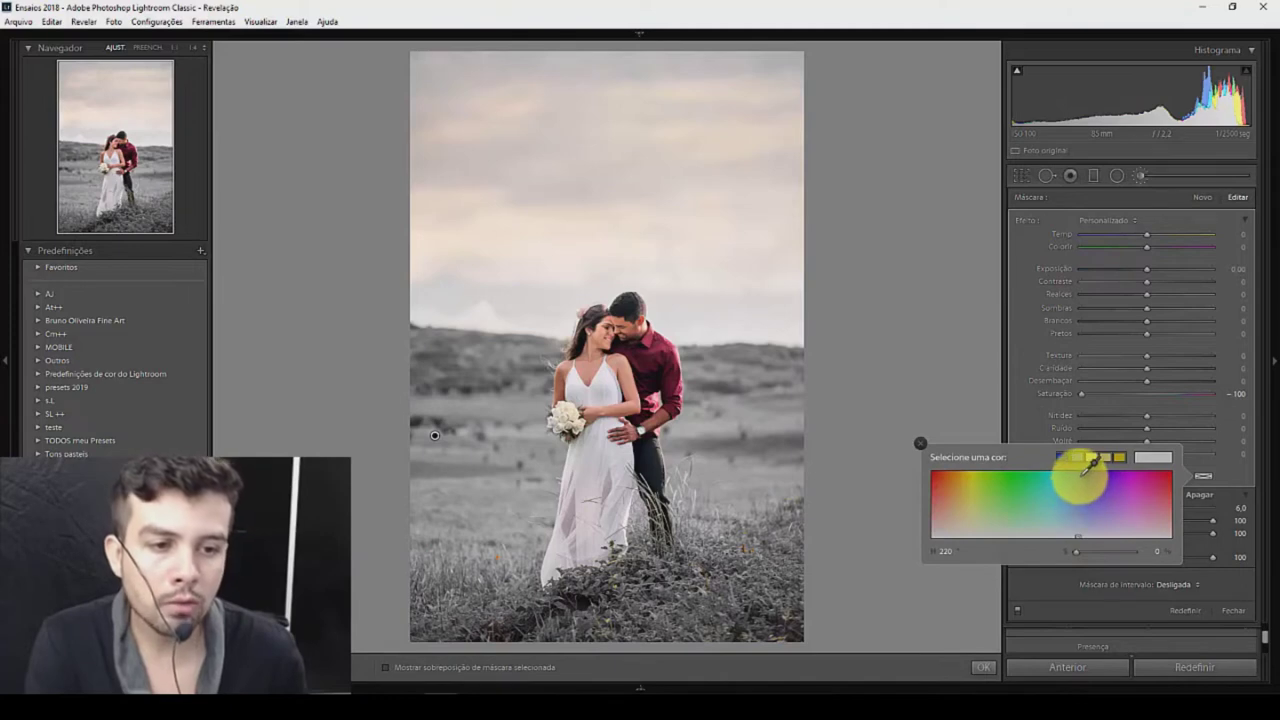
click(1080, 476)
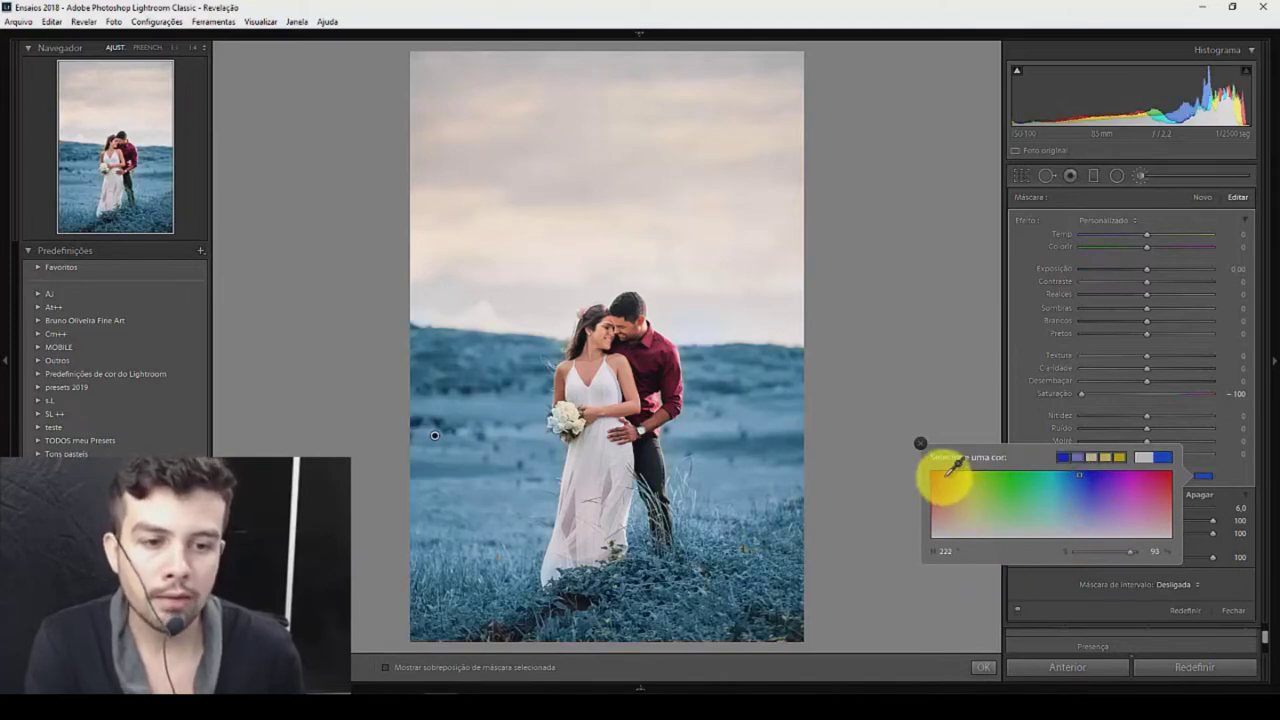
drag(941, 463, 1168, 471)
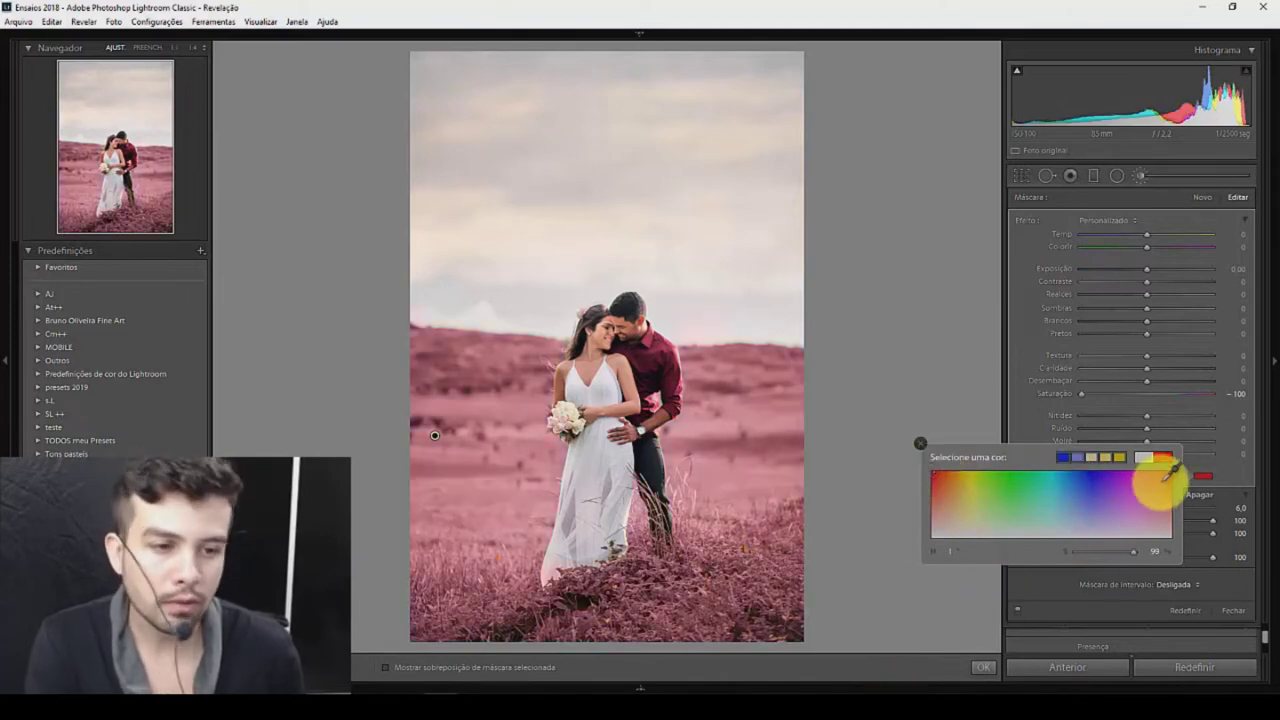
click(1138, 470)
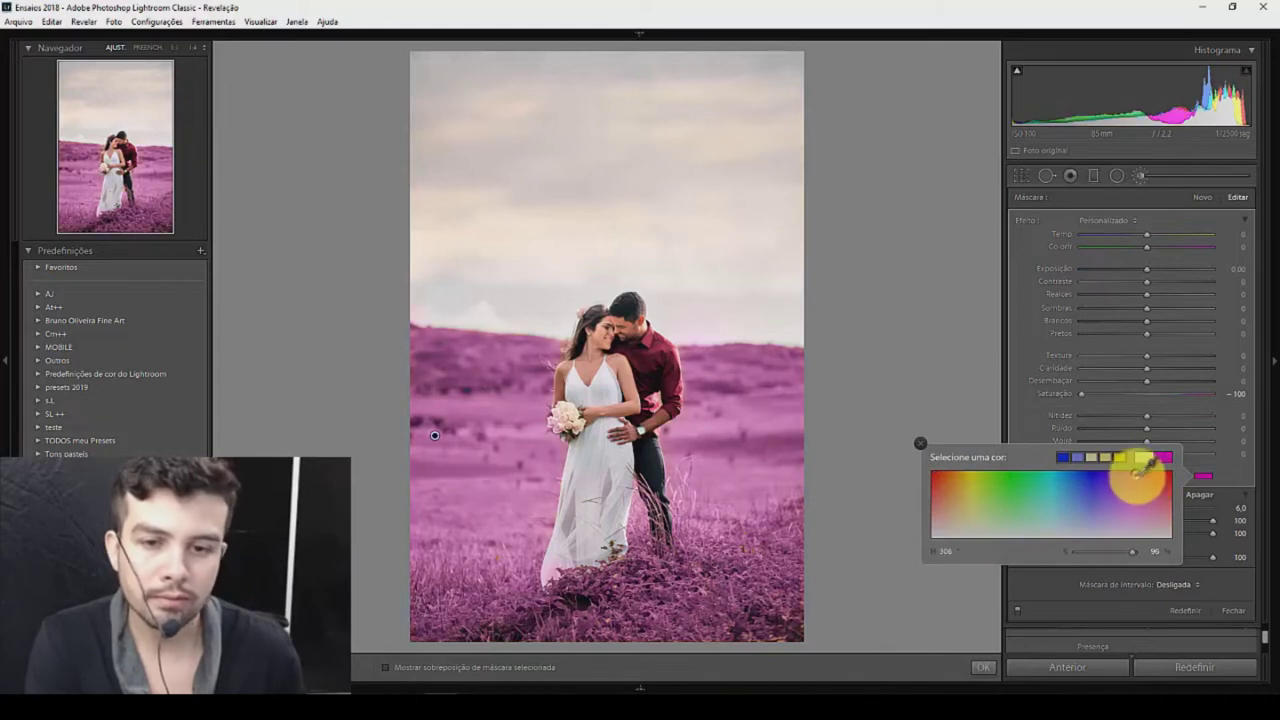
drag(1090, 474, 1031, 476)
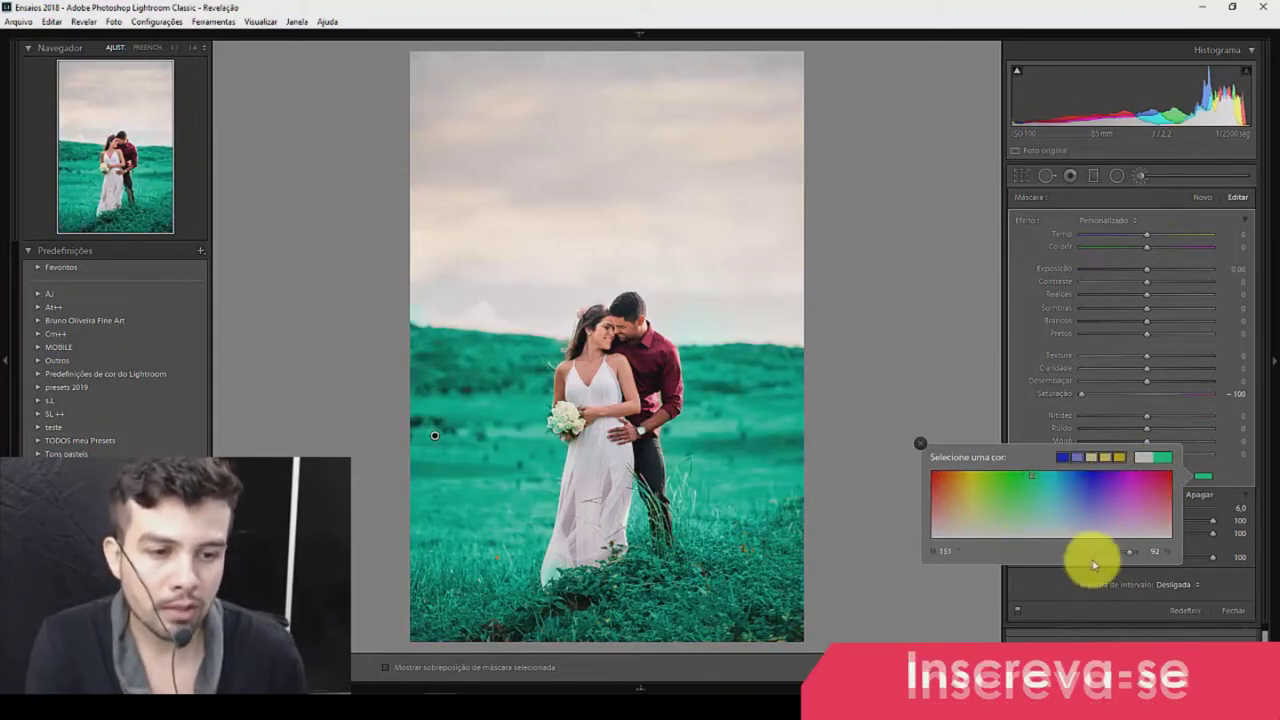
mouse_move(1127, 554)
mouse_down()
mouse_move(1106, 561)
mouse_move(1118, 557)
mouse_up()
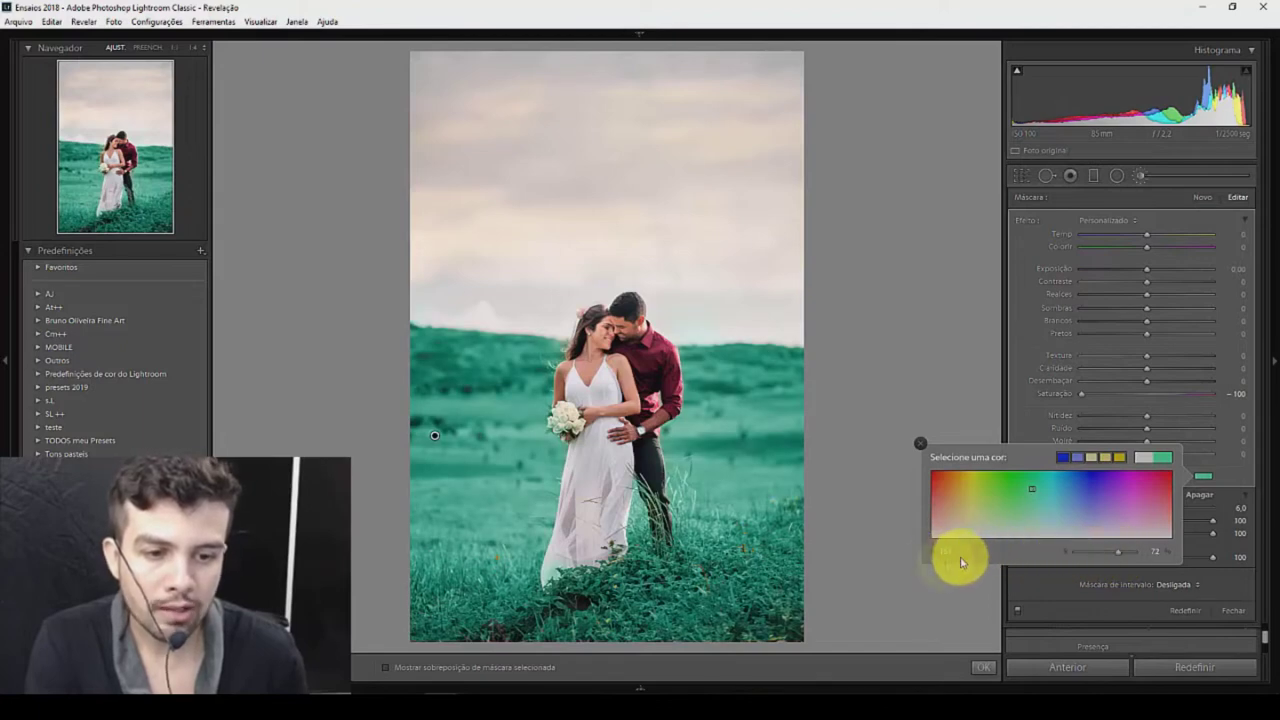
drag(948, 556, 1012, 557)
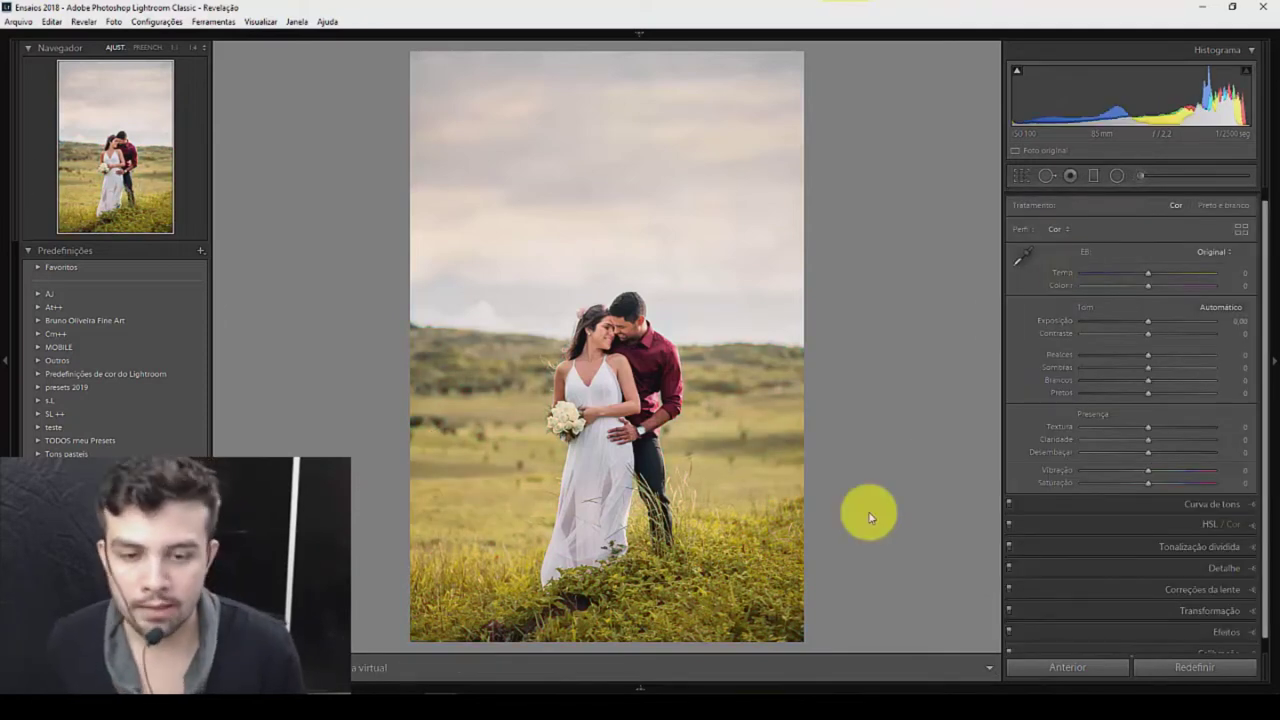
Edit the original photo in Photoshop, duplicate the background as Camada 1, and add a Hue/Saturation layer
key(ctrl+e)
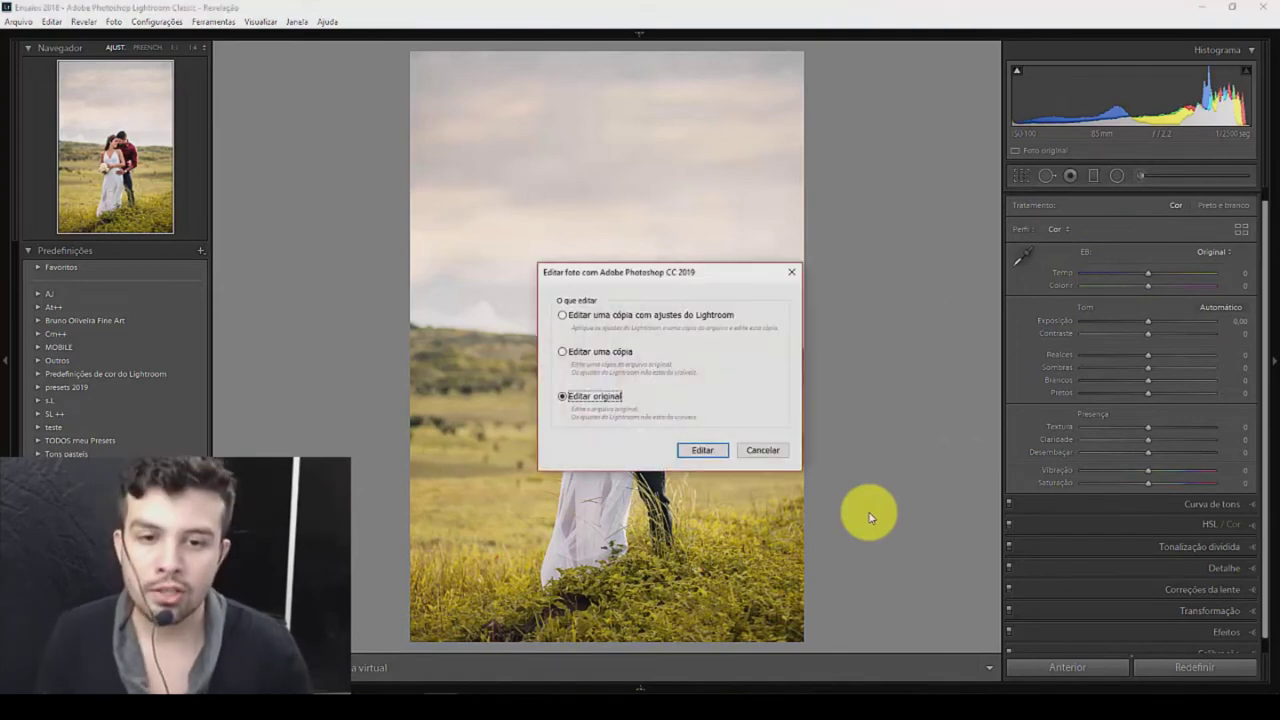
click(702, 450)
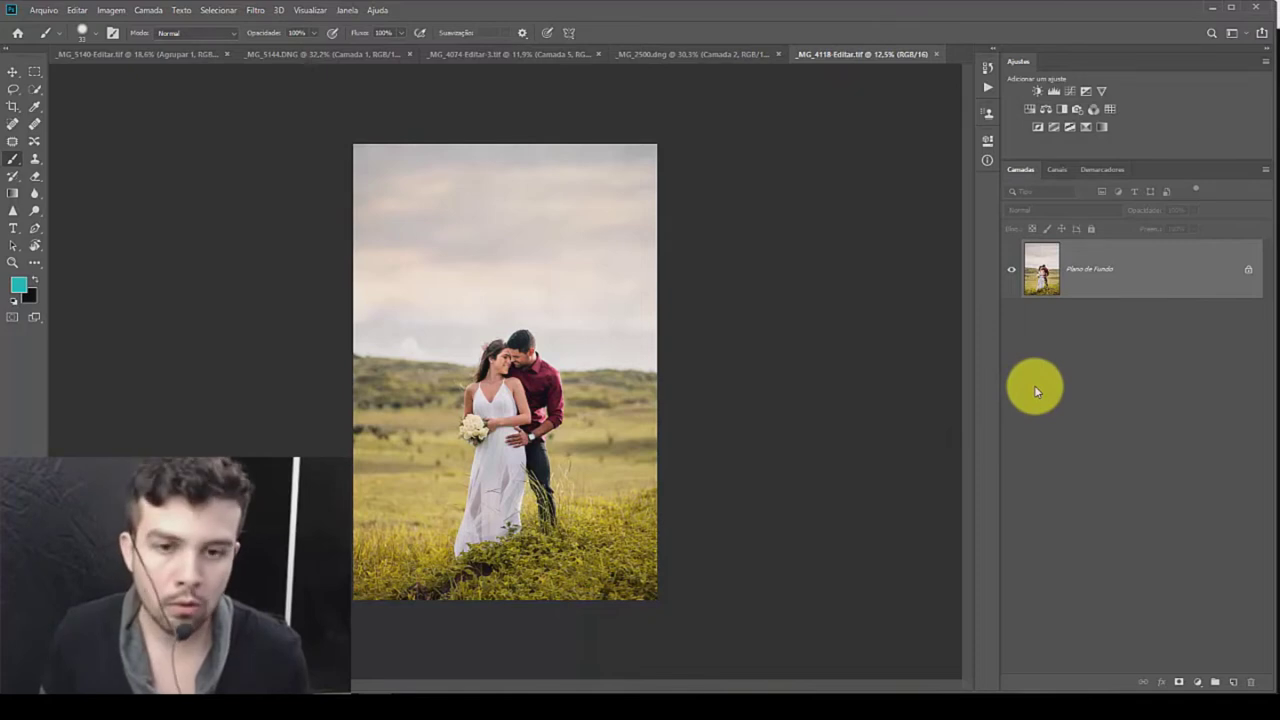
key(ctrl+j)
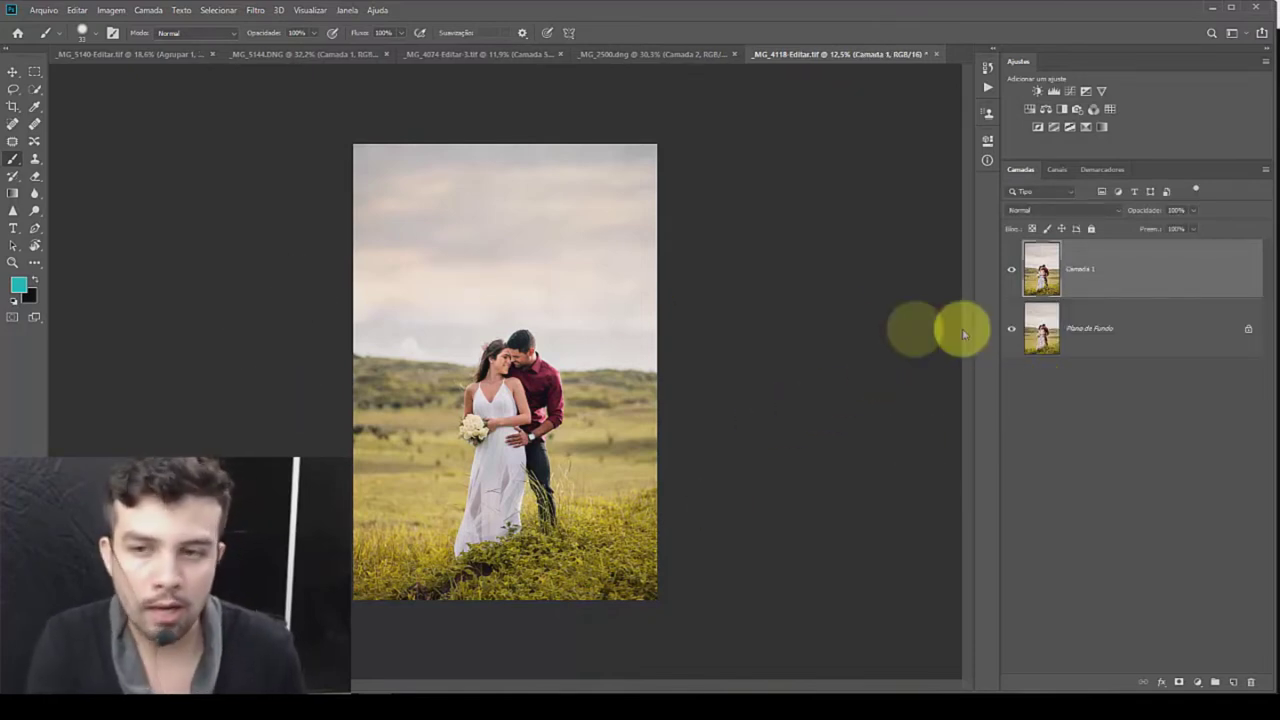
click(1030, 117)
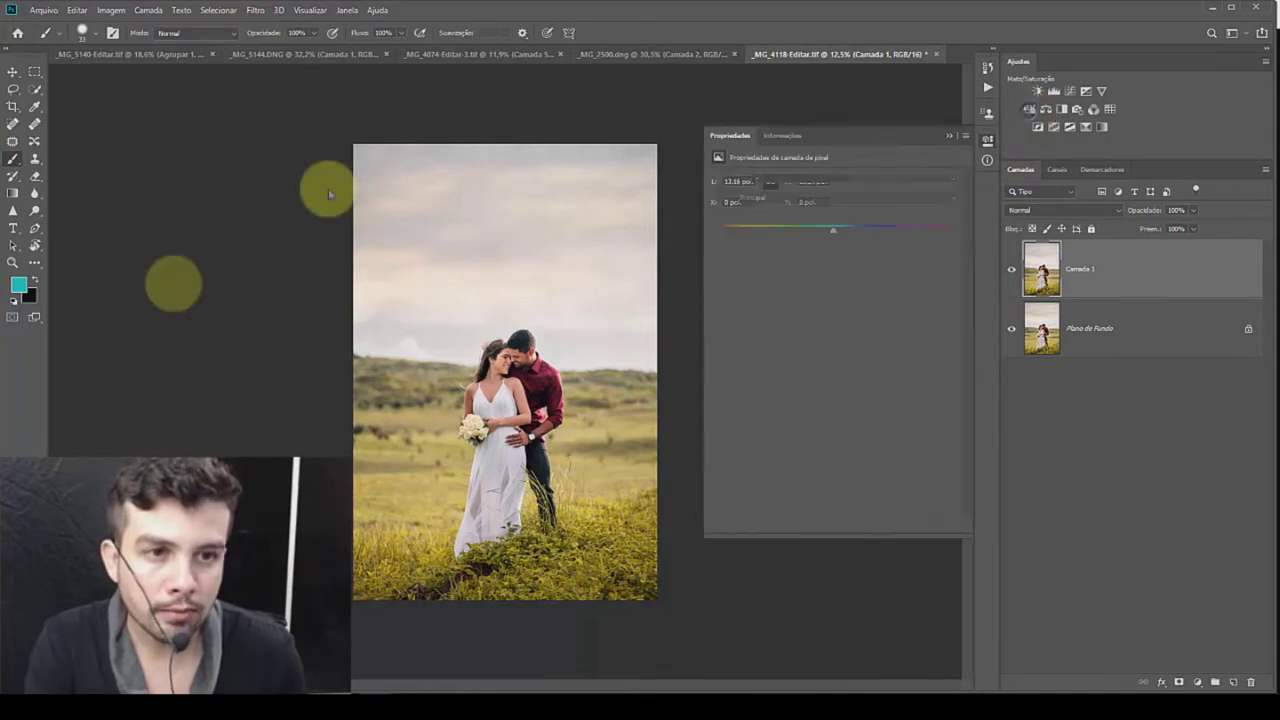
Target the Hue/Saturation layer at the Verdes range and widen it to cover more grass tones
click(770, 198)
click(764, 241)
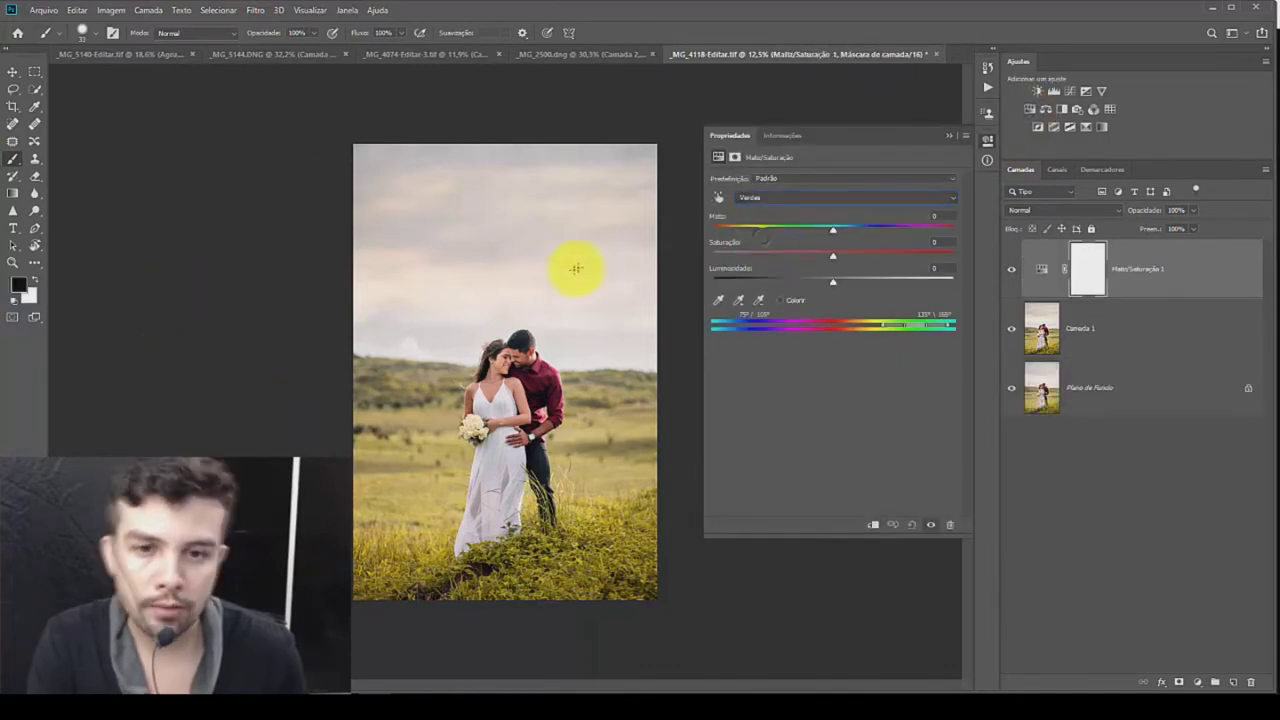
key(ctrl+plus)
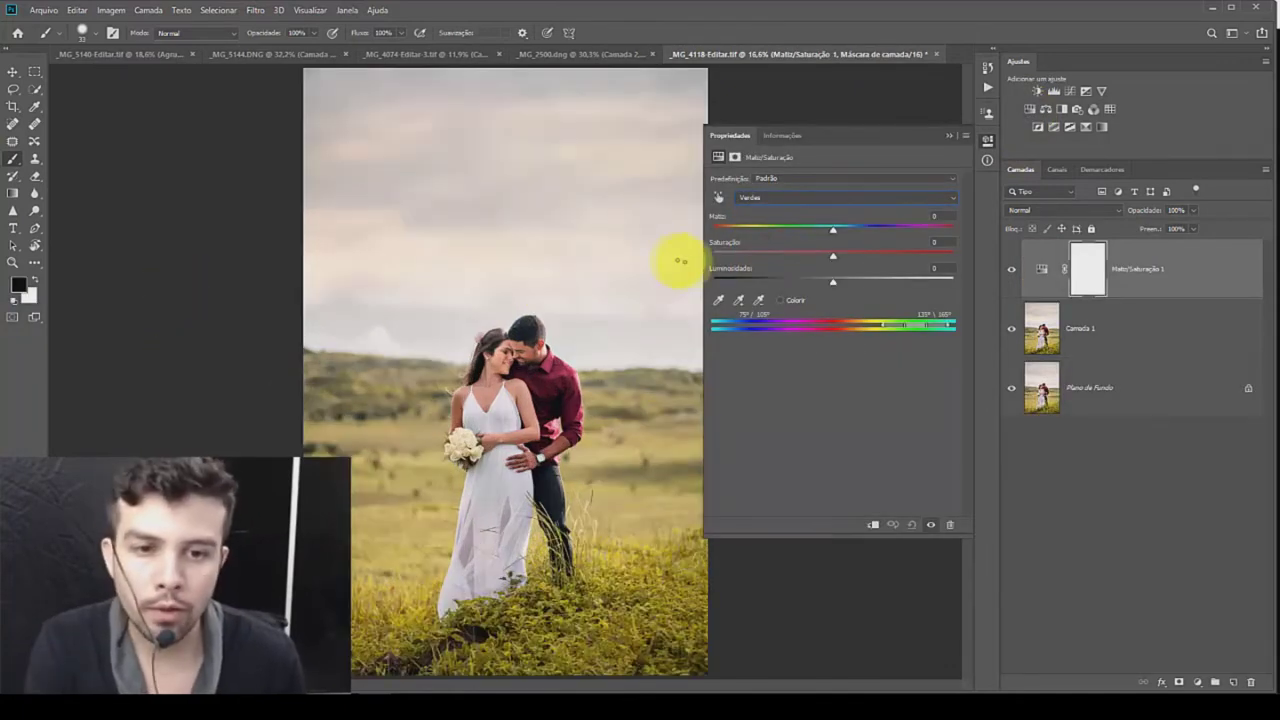
click(740, 301)
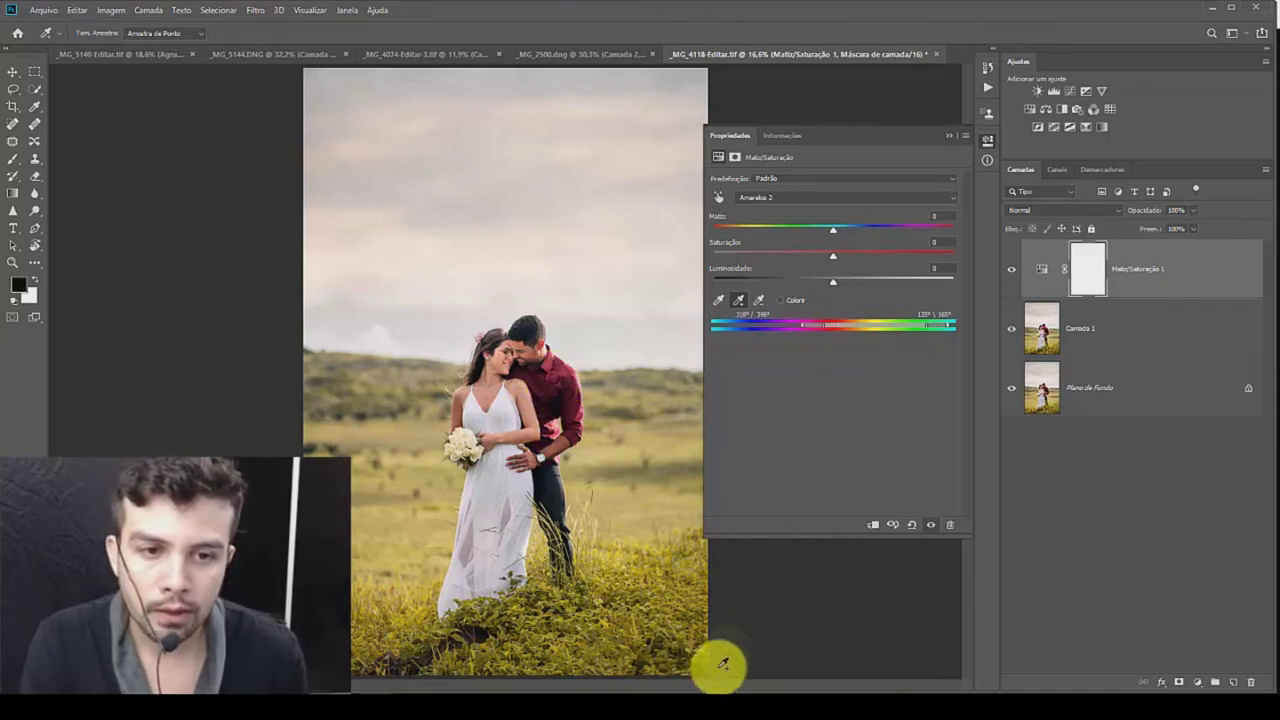
drag(823, 323, 792, 305)
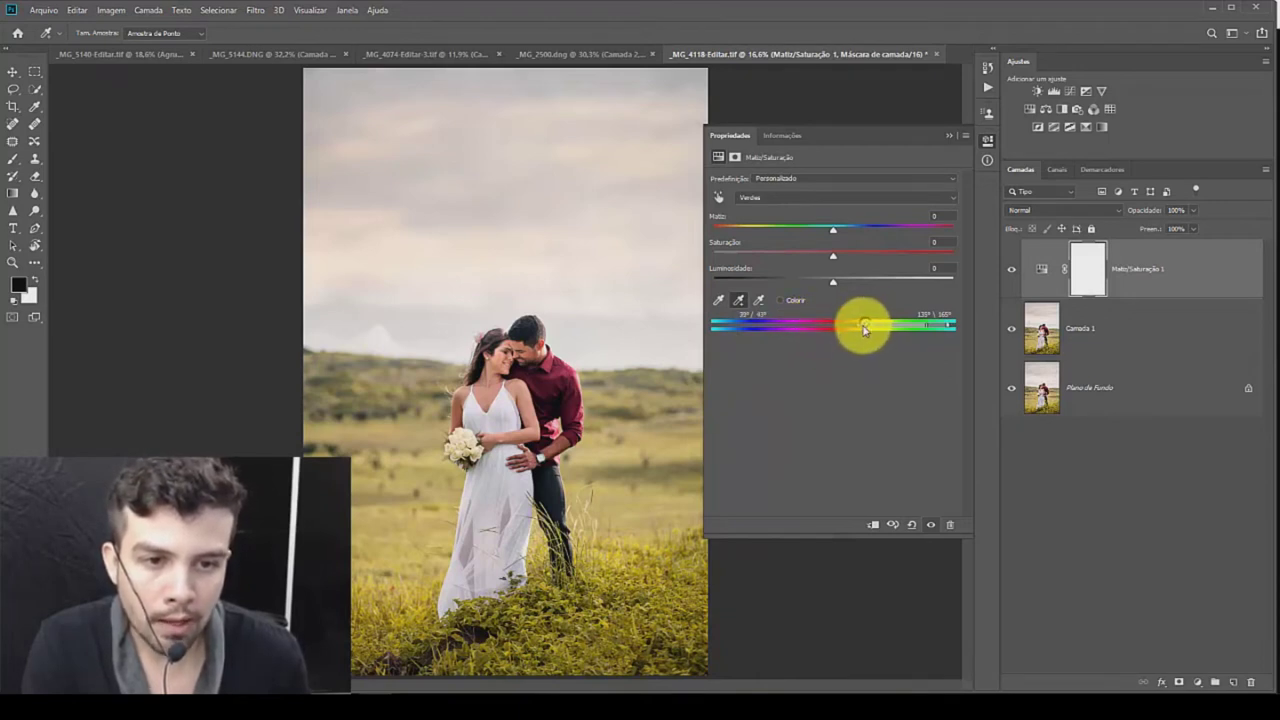
Narrow the range onto the grass and set the Verdes hue to -120, making the field magenta-purple
drag(865, 330, 836, 331)
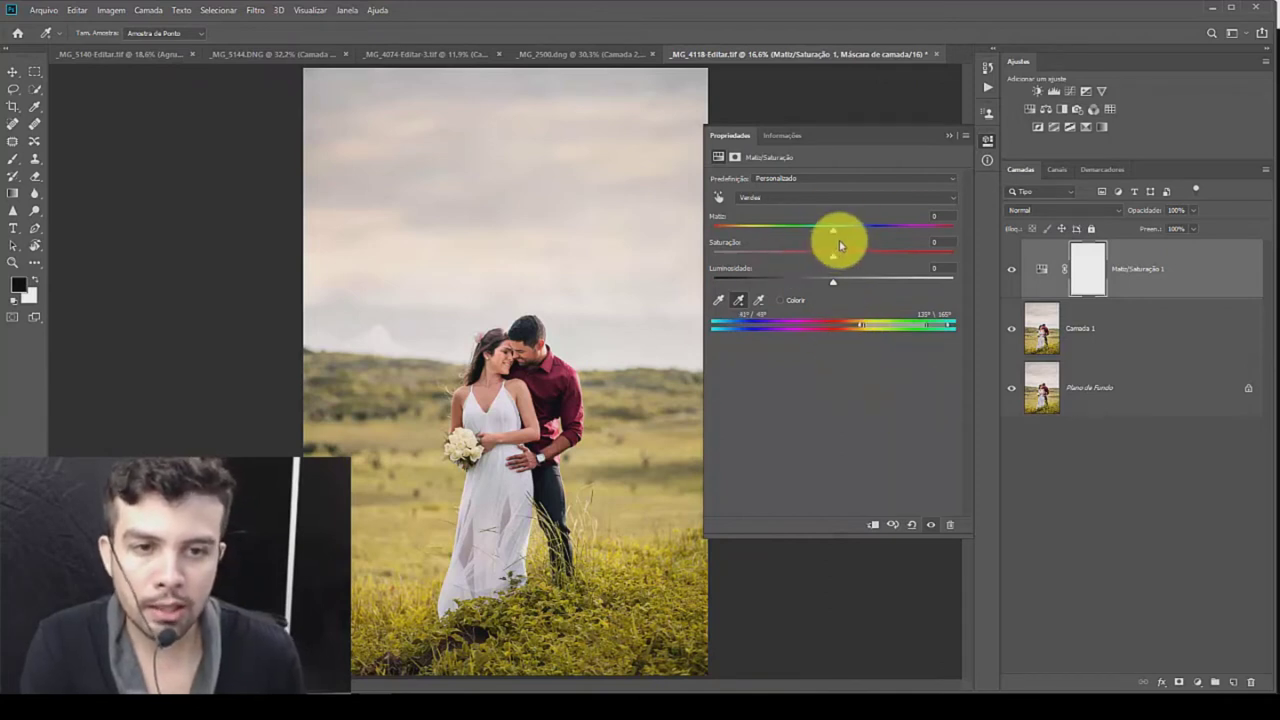
mouse_move(835, 233)
mouse_down()
mouse_move(943, 240)
mouse_move(830, 240)
mouse_up()
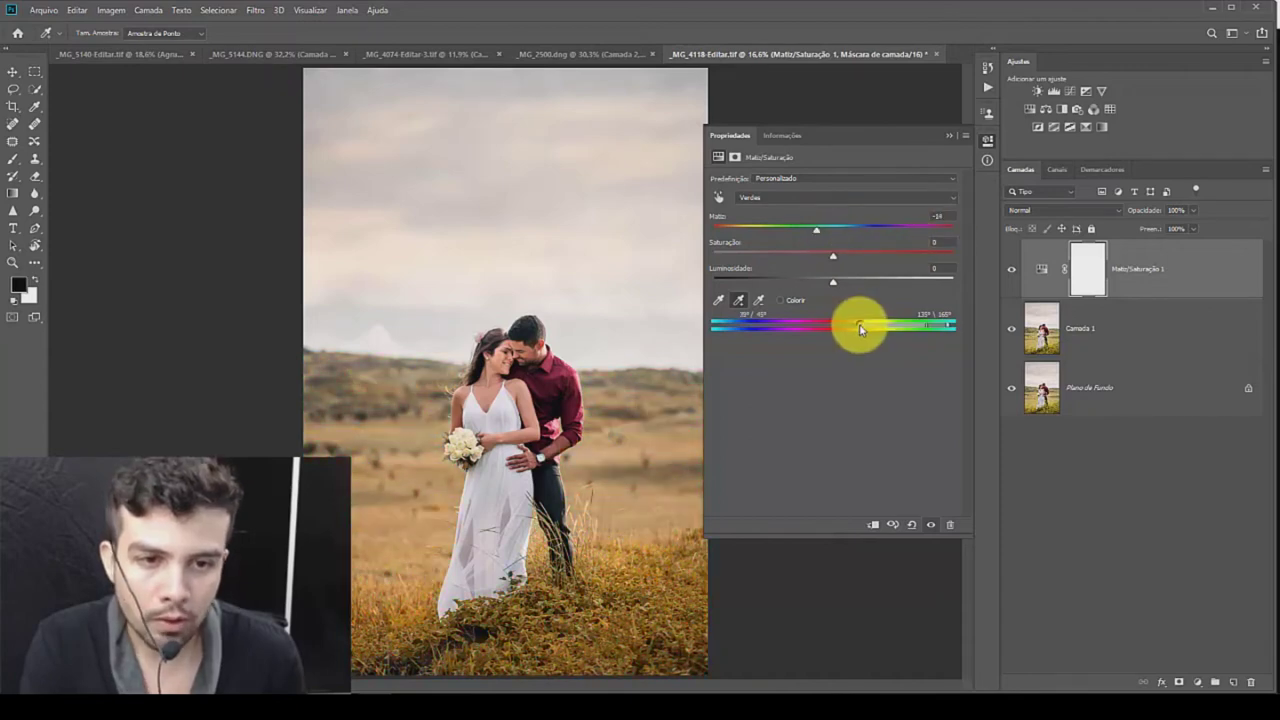
mouse_move(815, 229)
mouse_down()
mouse_move(790, 237)
mouse_move(820, 240)
mouse_move(780, 246)
mouse_move(714, 229)
mouse_move(961, 246)
mouse_move(727, 243)
mouse_up()
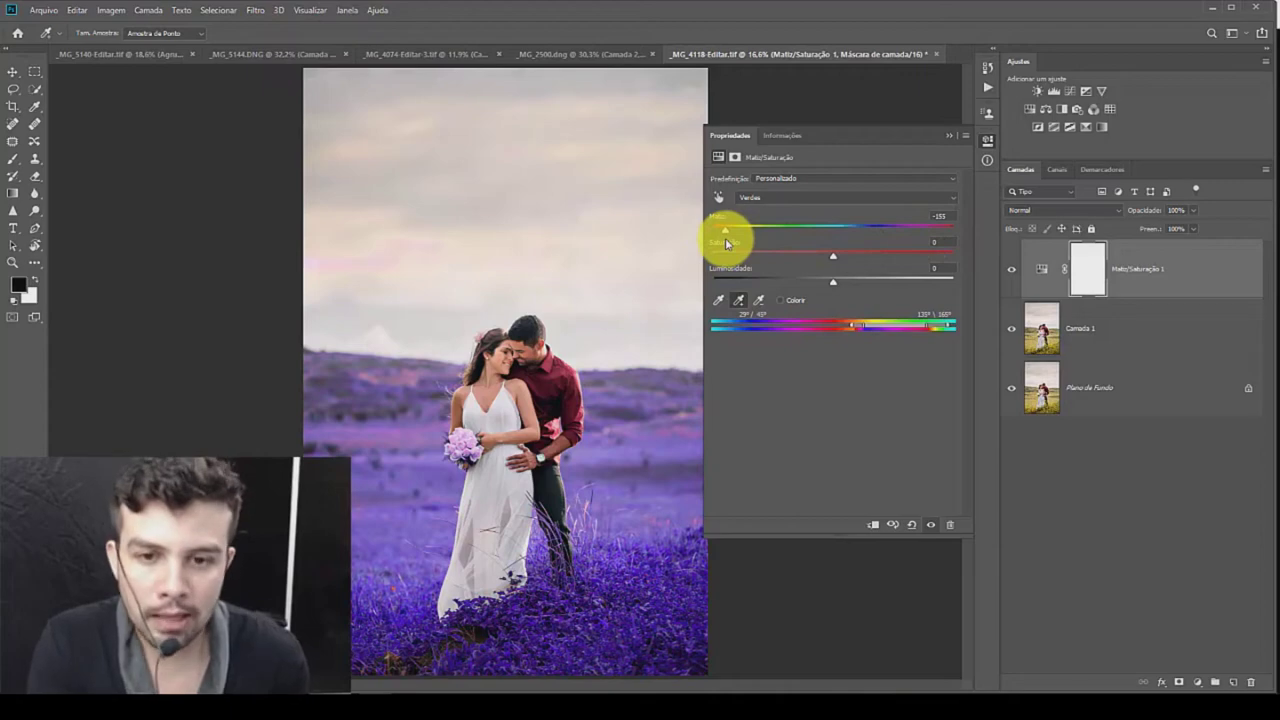
mouse_move(733, 241)
mouse_down()
mouse_move(749, 243)
mouse_move(709, 246)
mouse_move(742, 240)
mouse_up()
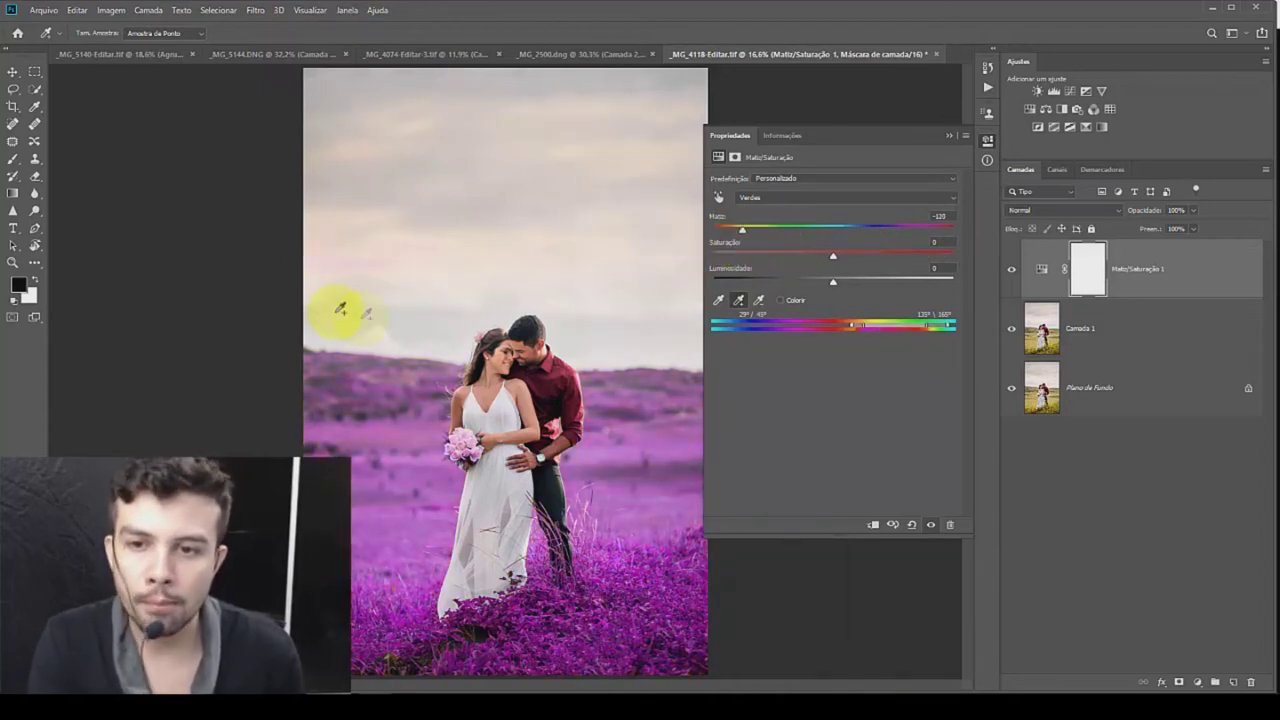
click(949, 135)
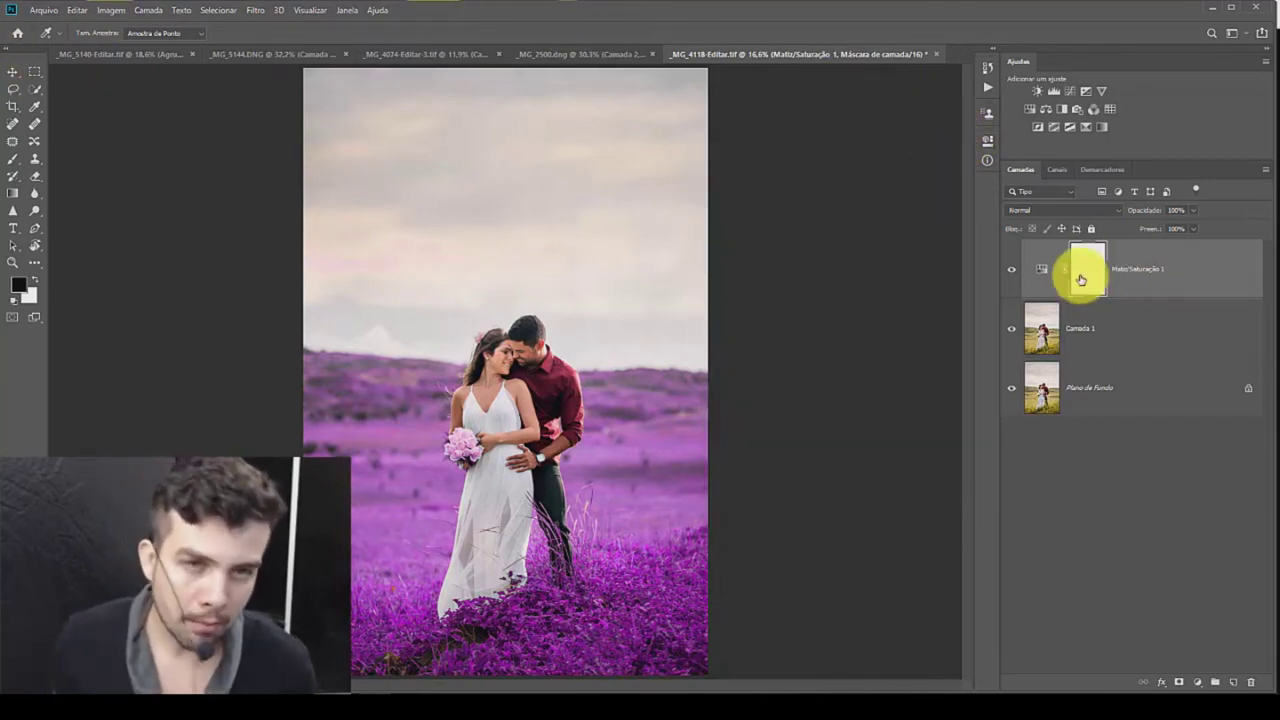
Paint black over the sky on the Hue/Saturation mask with a very large brush
click(14, 160)
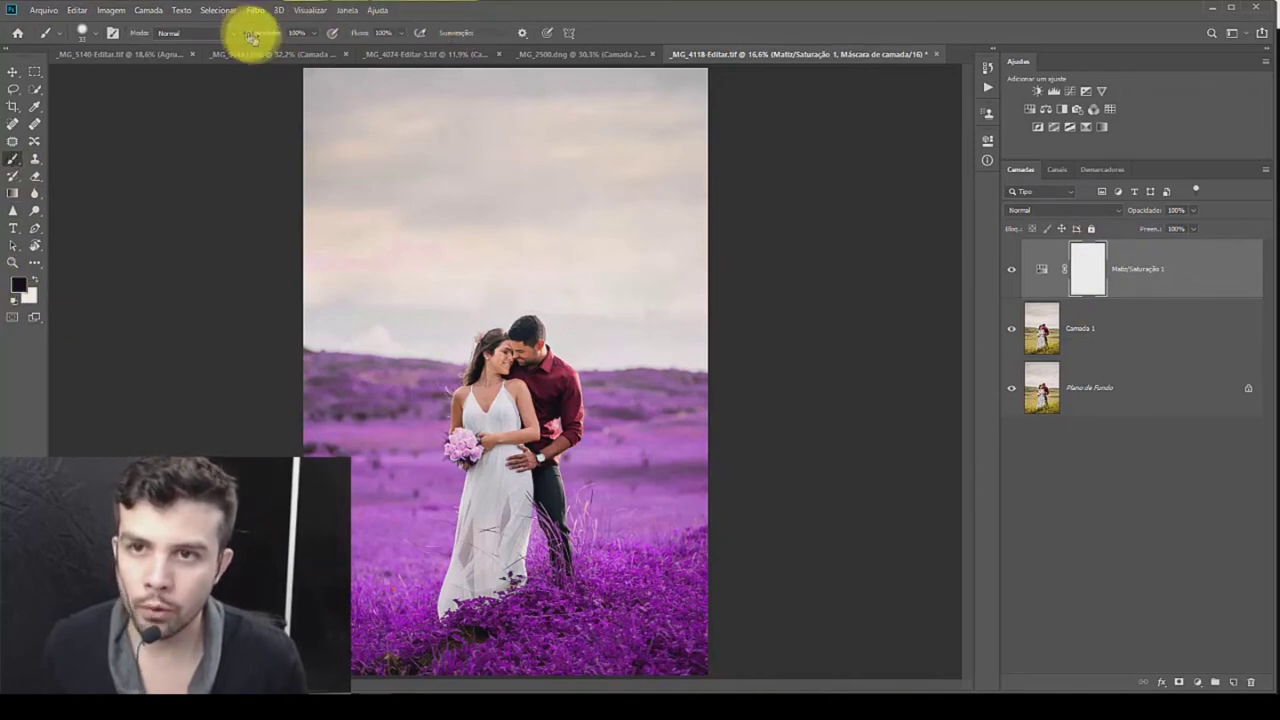
drag(321, 237, 370, 226)
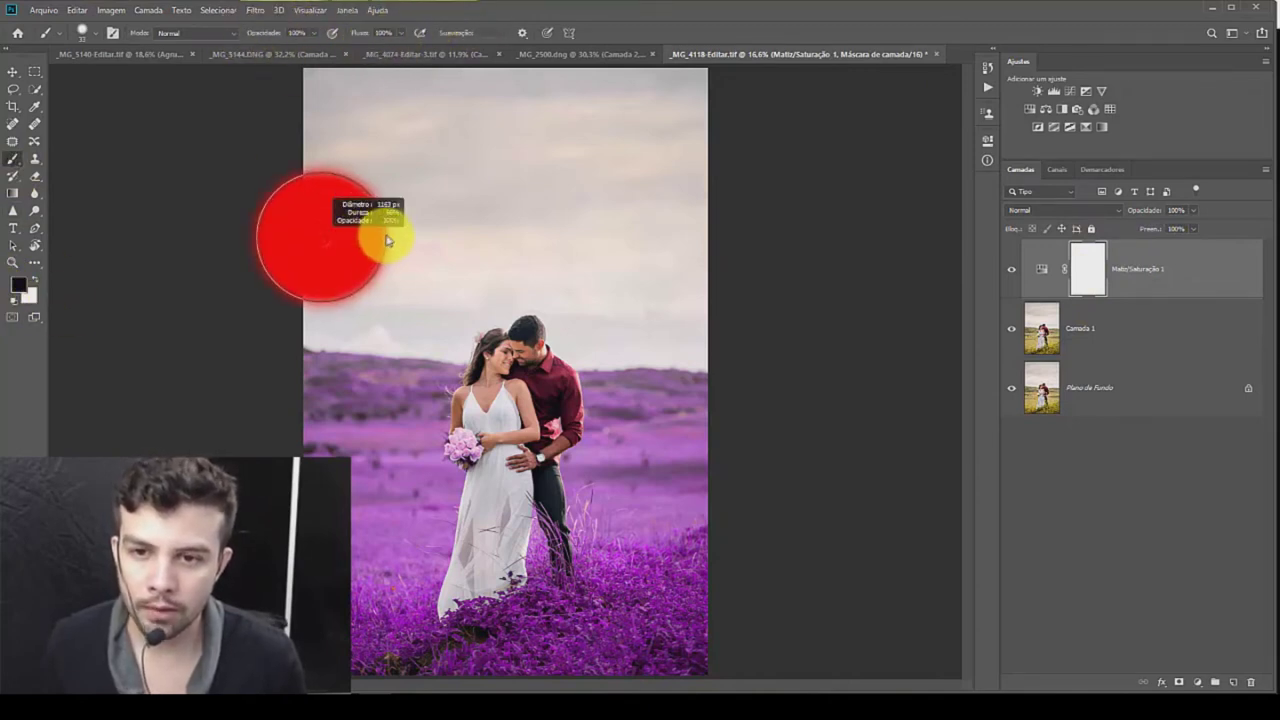
mouse_move(487, 206)
mouse_down()
mouse_move(354, 183)
mouse_move(600, 210)
mouse_up()
scroll(391, 406, up, 2)
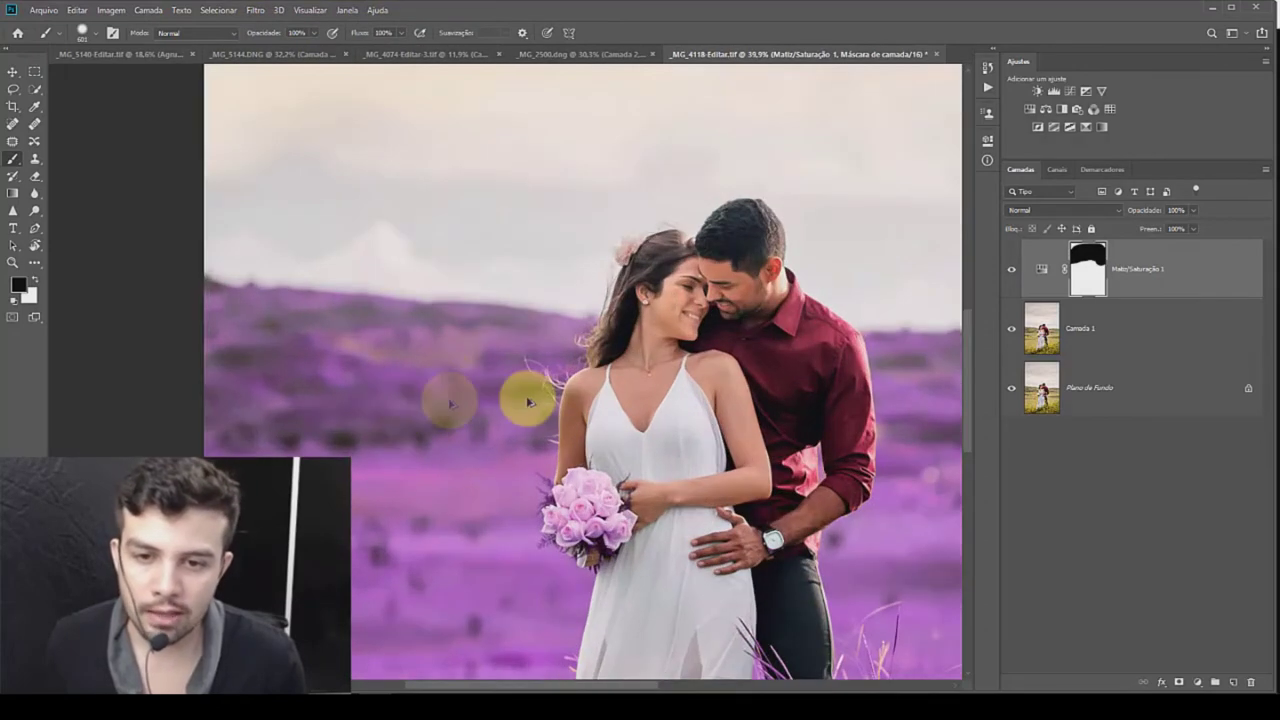
scroll(438, 416, down, 3)
scroll(438, 416, up, 1)
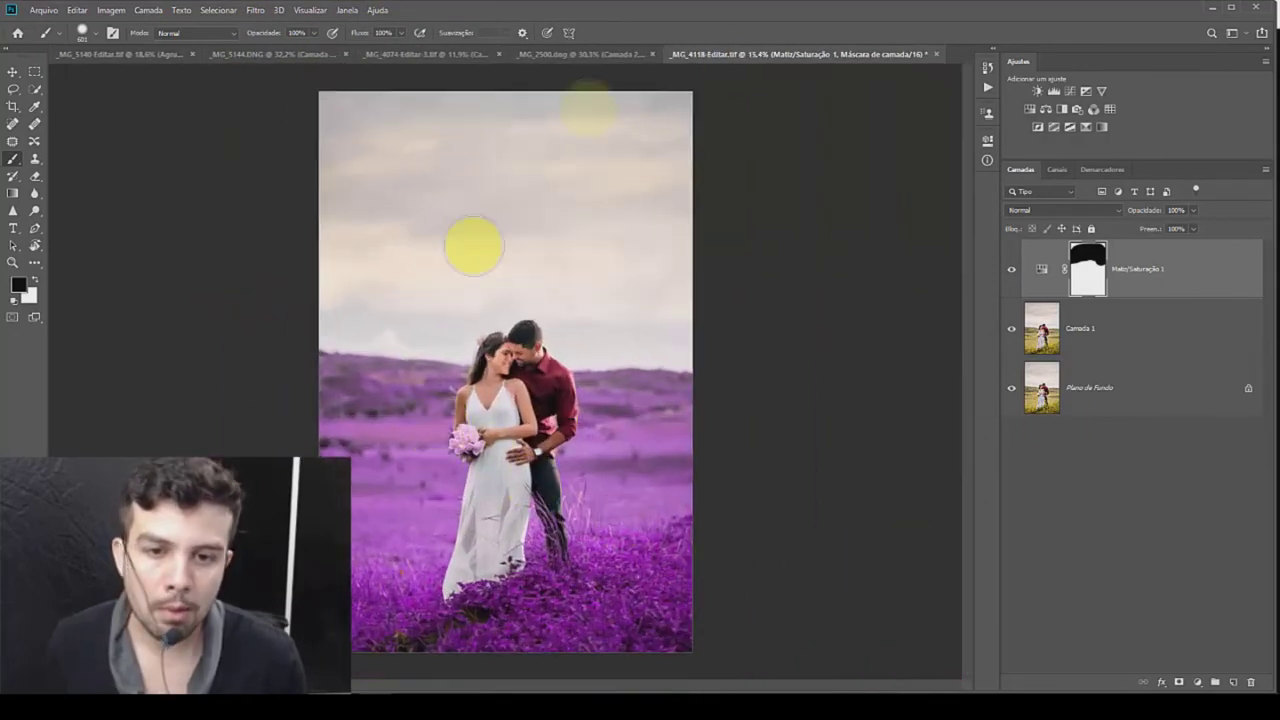
Add a new layer Camada 2 and brush lilac paint over the lower-left grass
click(1234, 682)
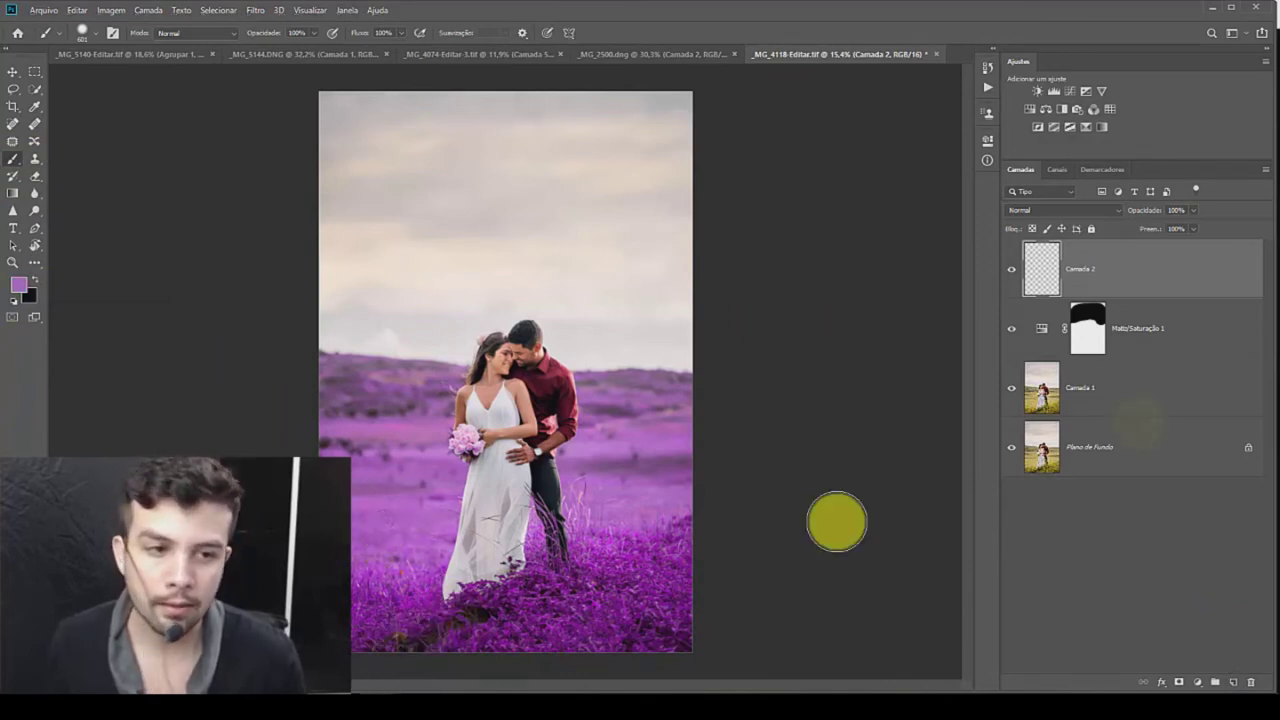
click(378, 627)
mouse_move(425, 643)
mouse_down()
mouse_move(479, 604)
mouse_move(423, 408)
mouse_up()
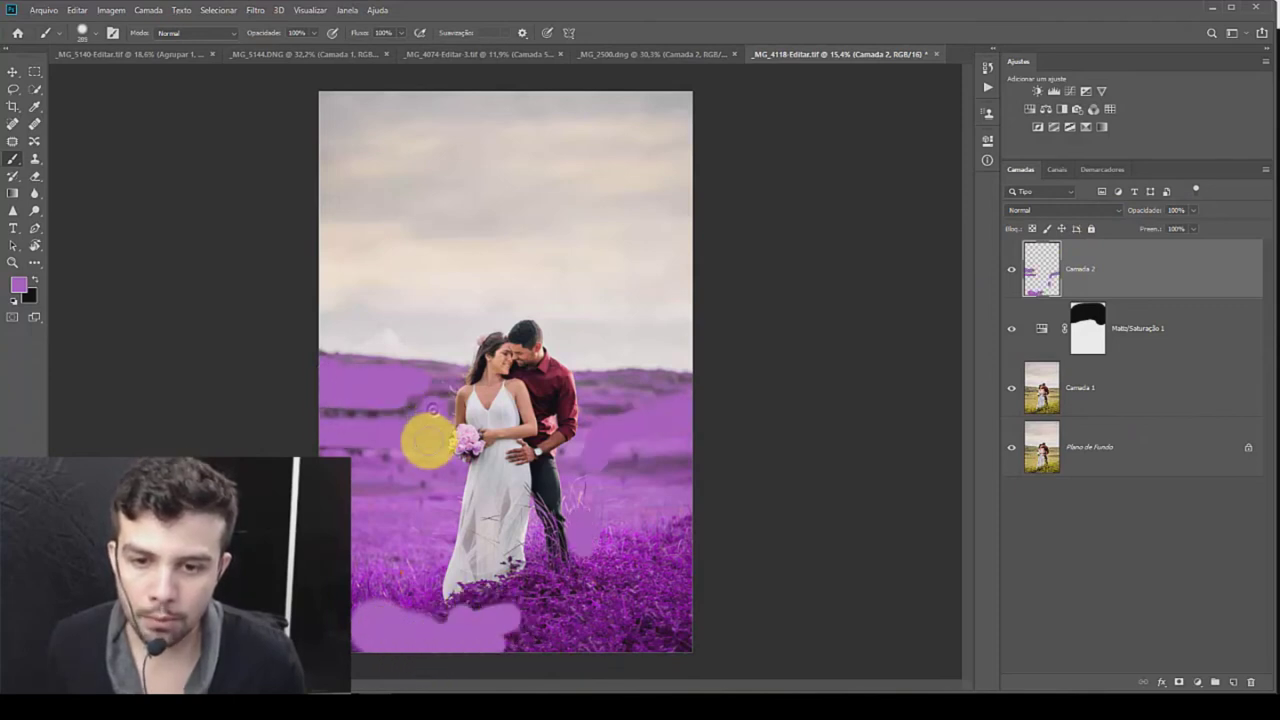
drag(377, 522, 372, 570)
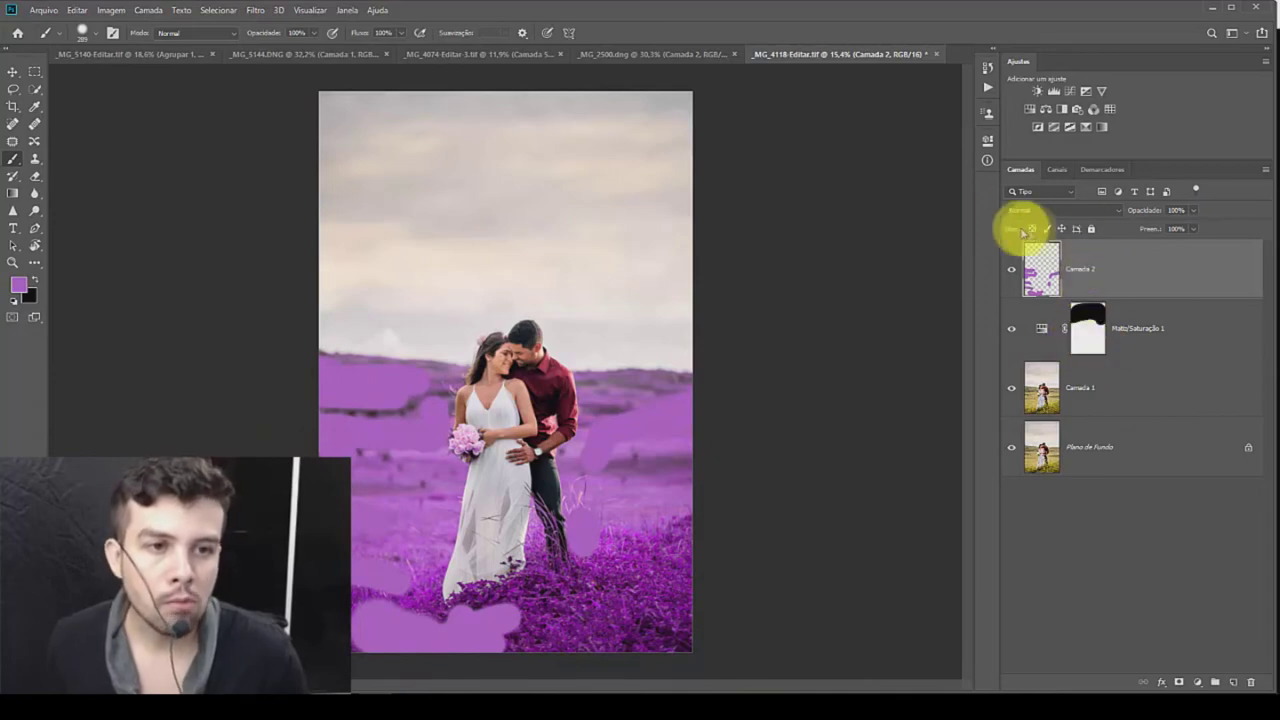
Set Camada 2's blend mode to Matiz and toggle its visibility to compare the tinted grass
click(1050, 212)
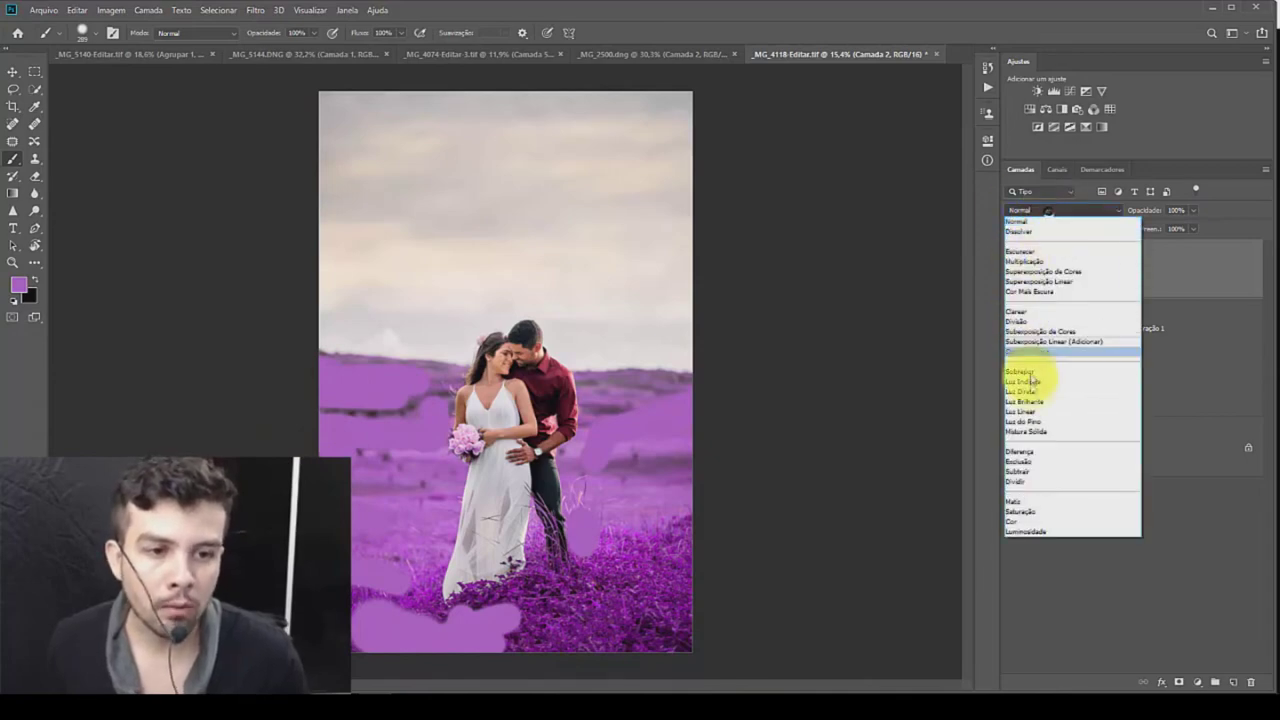
click(1027, 508)
scroll(557, 500, up, 5)
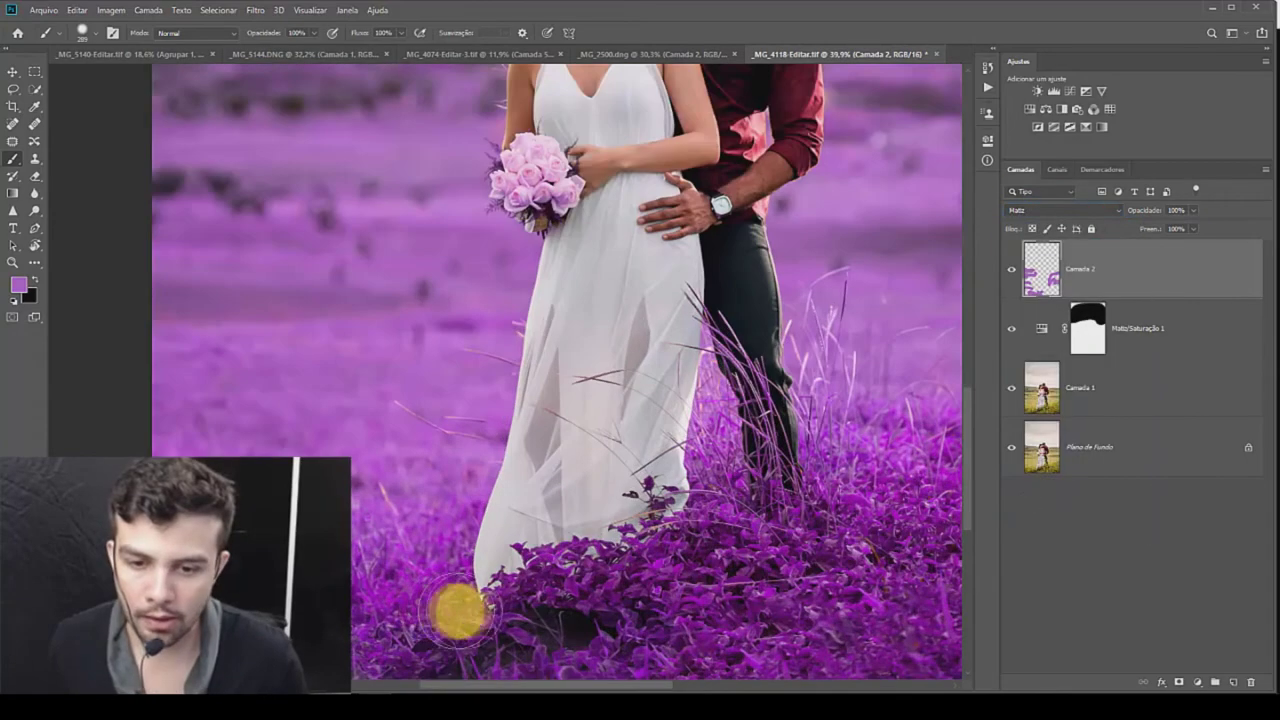
scroll(457, 608, down, 3)
click(1011, 270)
click(1011, 270)
click(1011, 270)
click(1011, 275)
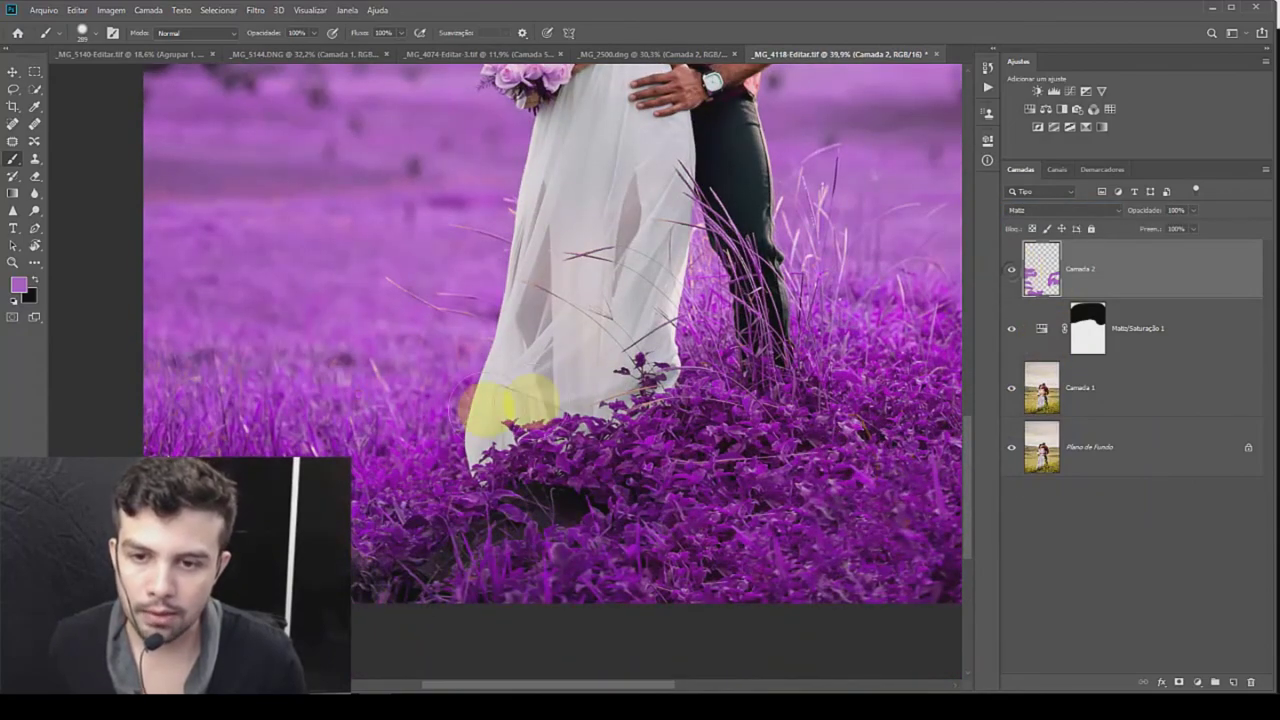
scroll(509, 400, down, 3)
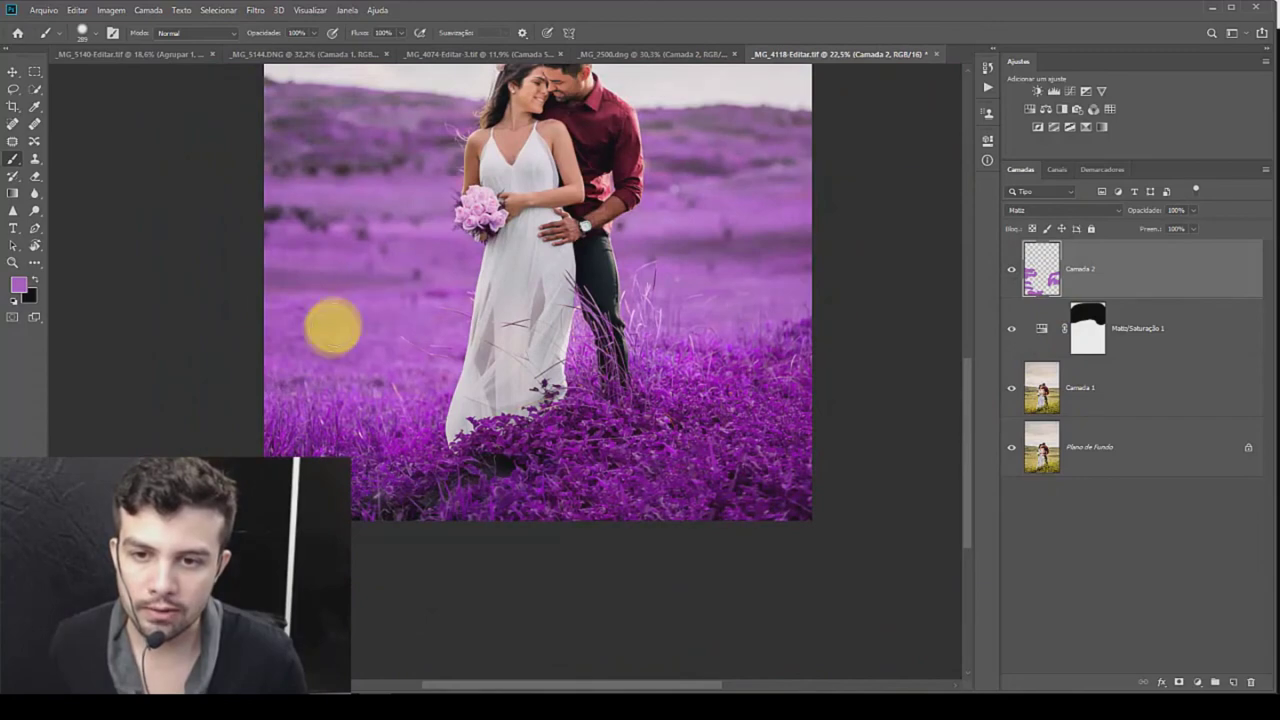
scroll(718, 621, down, 2)
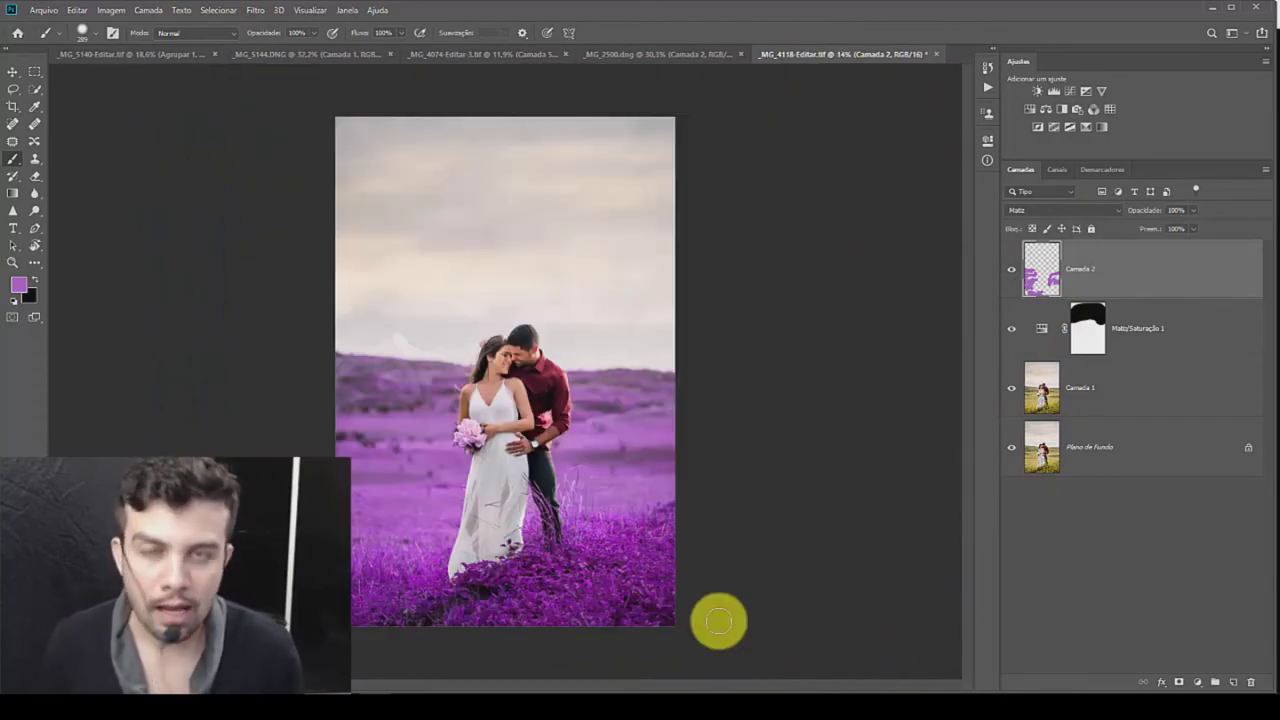